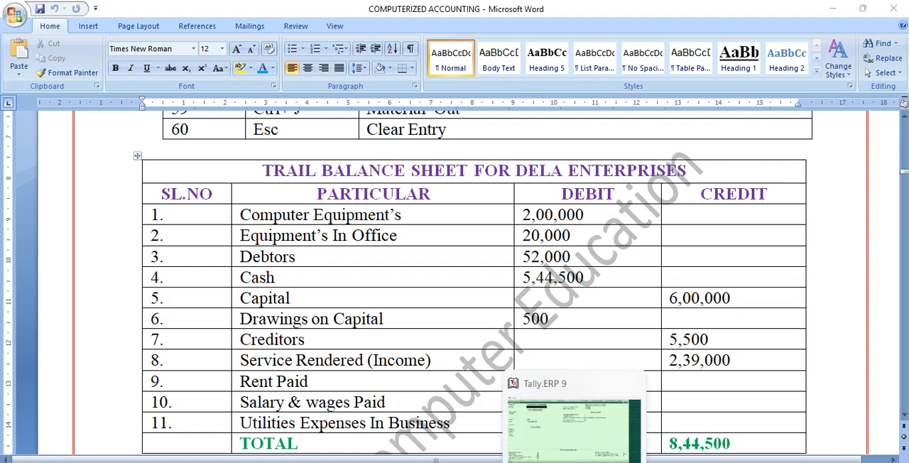
# Switch to Tally.ERP 9 and name the new company Dela Cruz.
pyautogui.click(569, 449)
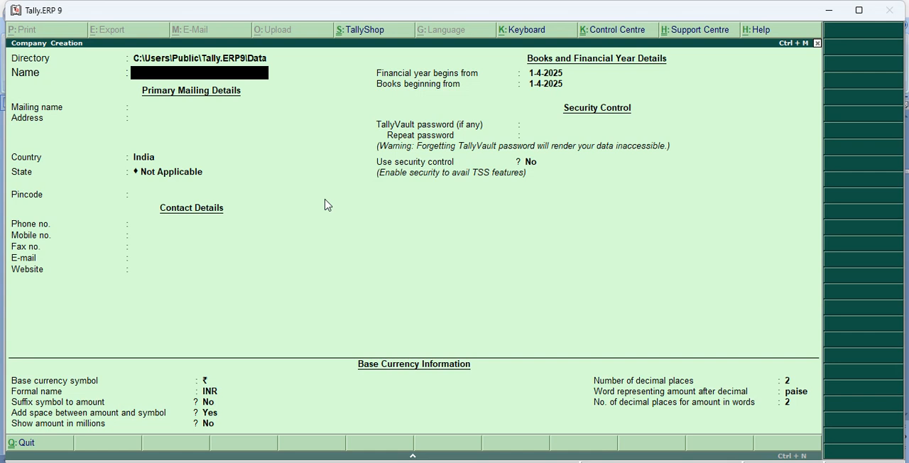
pyautogui.write('Dela Cruz')
pyautogui.press('Return')
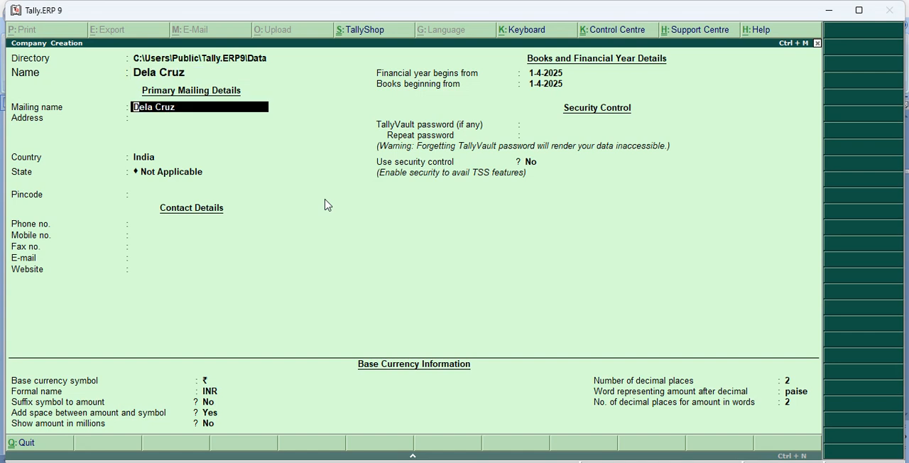
# Enter the mailing name and the street address in the company's primary mailing details.
pyautogui.write('Veena')
pyautogui.press('Return')
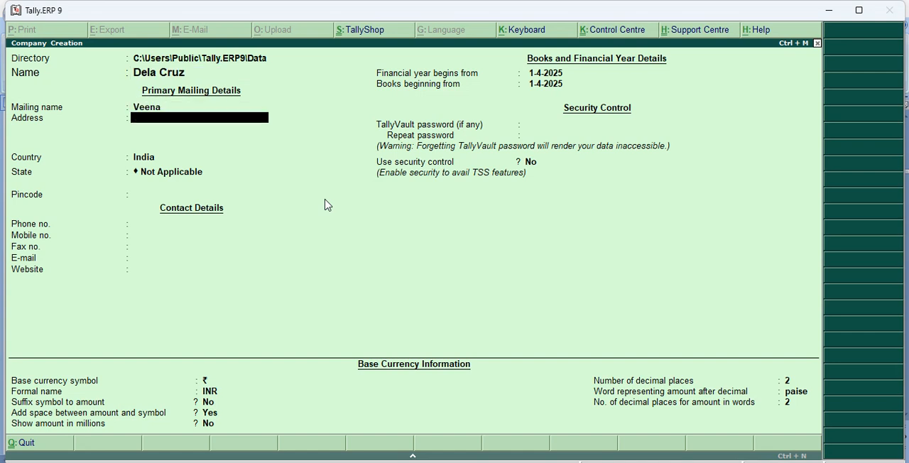
pyautogui.write('Near Malbar Gold Hassan')
pyautogui.press('Return')
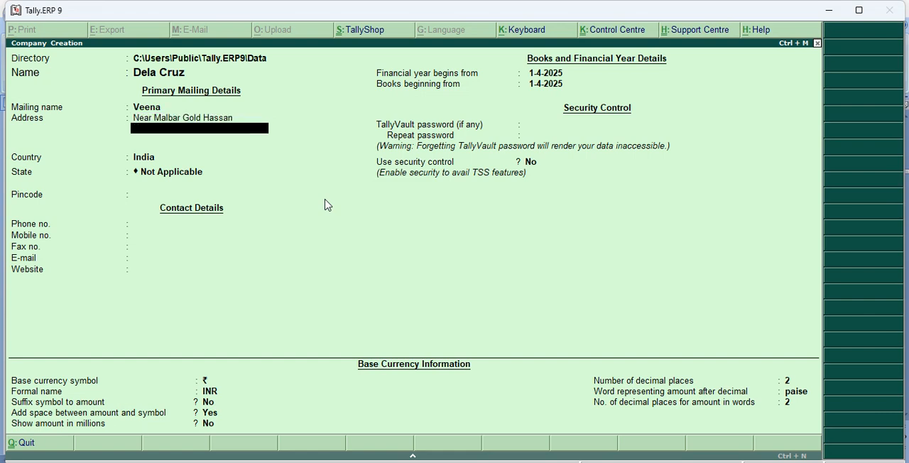
# Keep India as the country, set the state to Karnataka and enter the company's postal pincode.
pyautogui.press('Return')
pyautogui.press('Return')
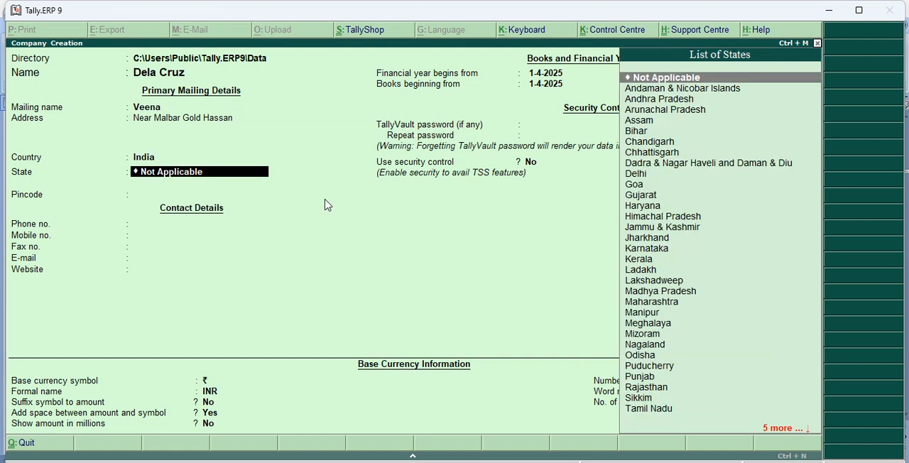
pyautogui.write('K')
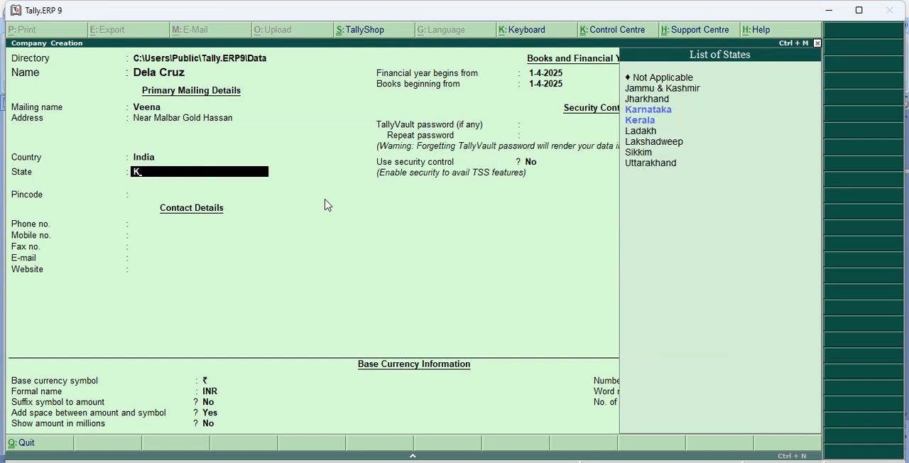
pyautogui.press('Return')
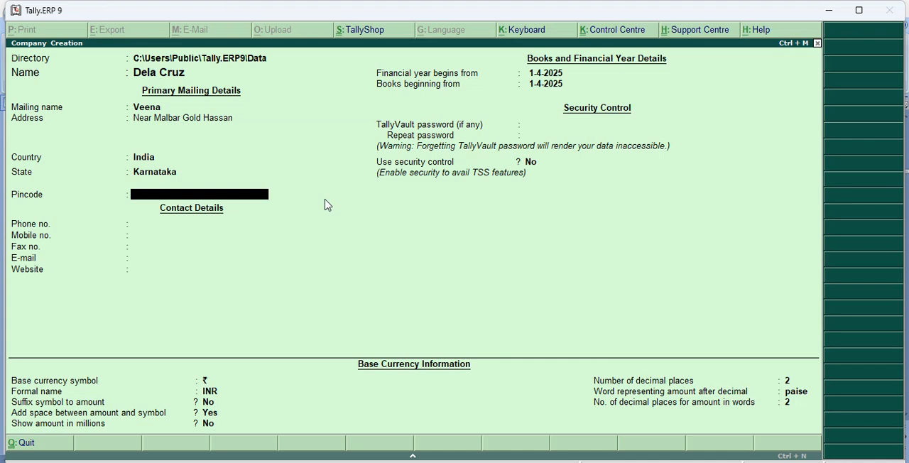
pyautogui.write('457896')
pyautogui.press('Return')
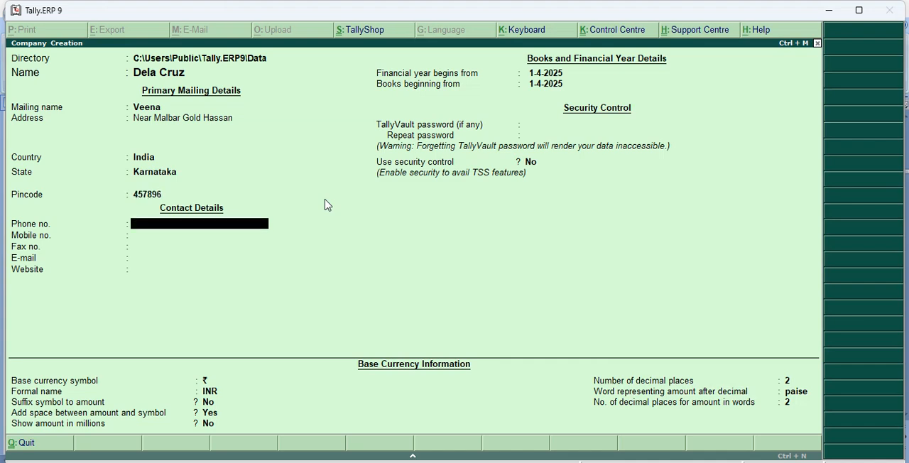
# Fill in the company's phone number and mobile number in the contact details.
pyautogui.press('Return')
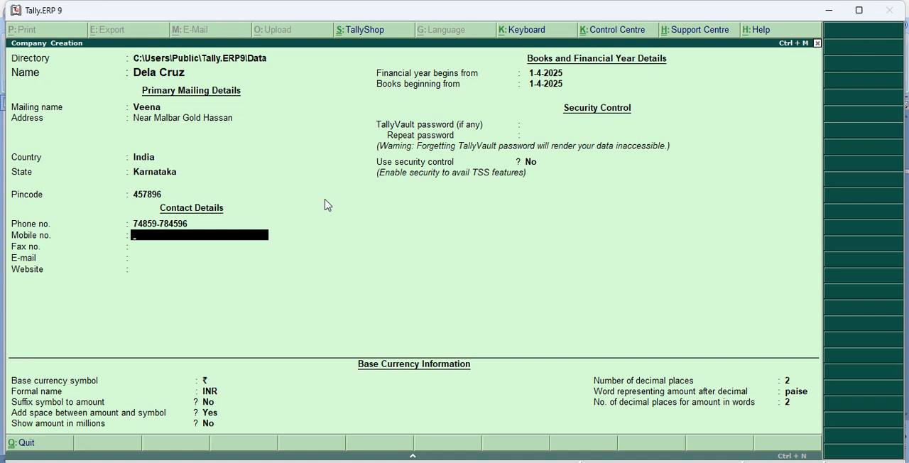
pyautogui.press('Return')
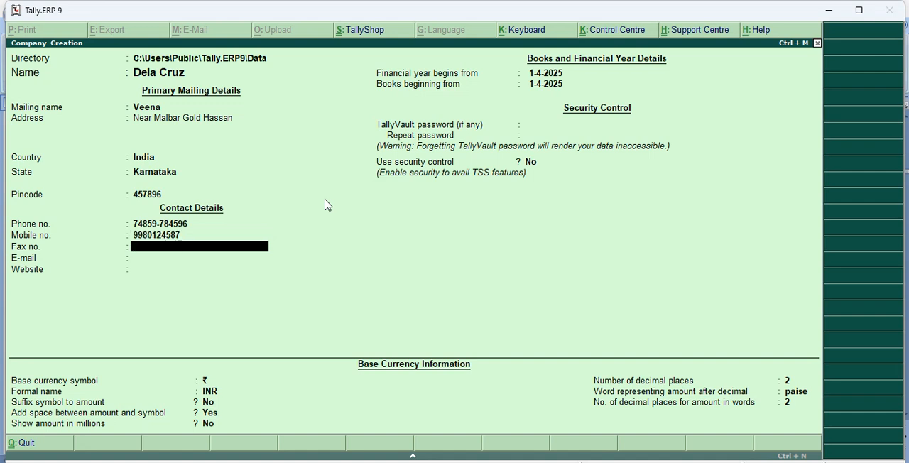
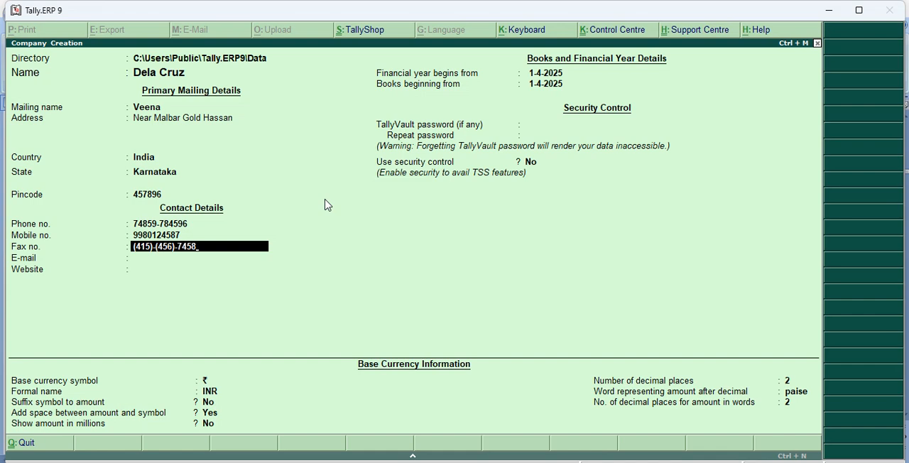
# Fill in the company's fax number.
pyautogui.press('Return')
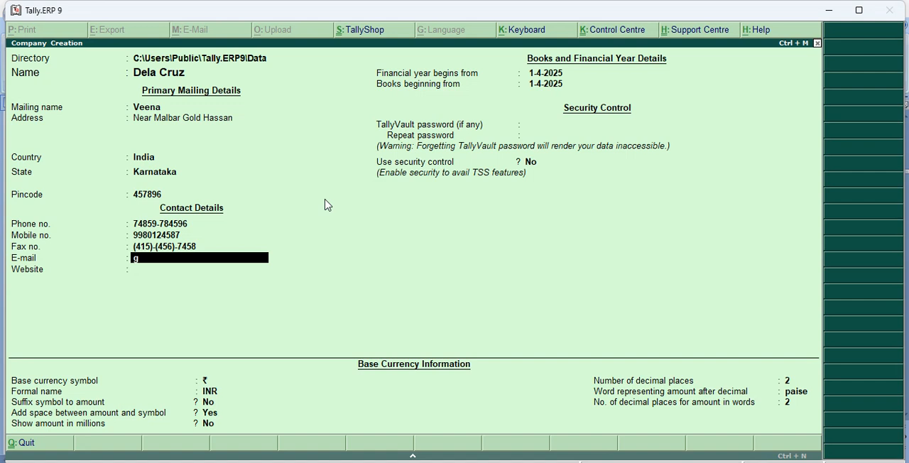
# Fill in the company's e-mail address.
pyautogui.press('Return')
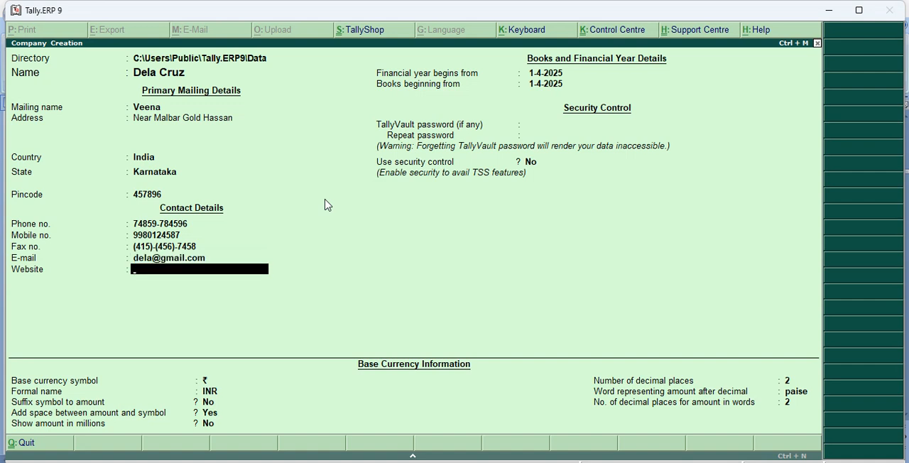
pyautogui.write('www.Cruz.com')
pyautogui.press('Return')
# Keep the default financial year, security and base currency settings, and save the new company.
pyautogui.press('Return')
pyautogui.press('Return')
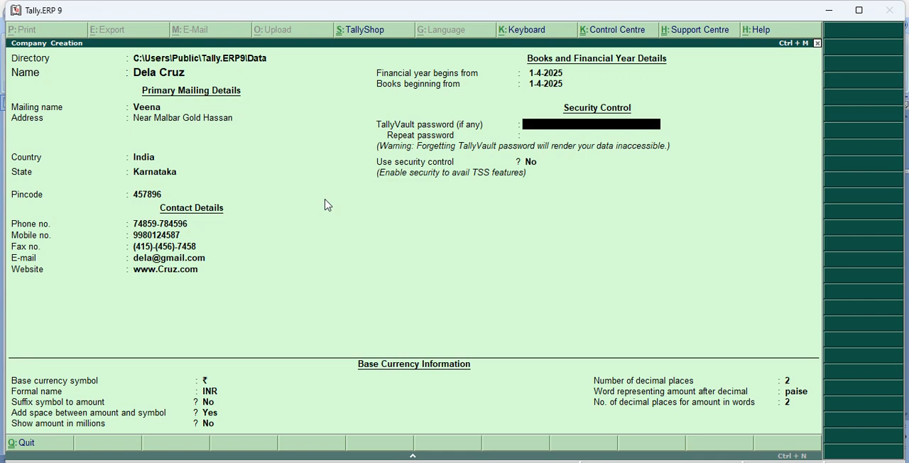
pyautogui.press('Return')
pyautogui.press('Return')
pyautogui.press('Return')
pyautogui.press('Return')
pyautogui.press('Return')
pyautogui.press('Return')
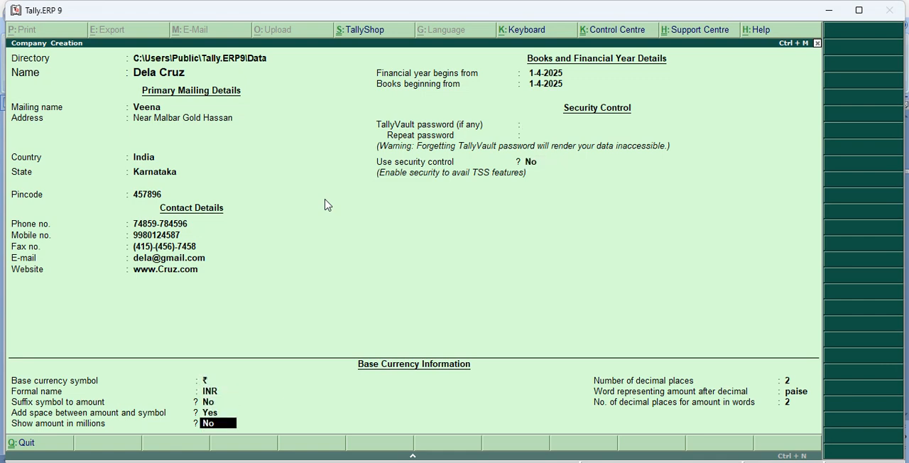
pyautogui.press('Return')
pyautogui.press('Return')
pyautogui.press('Return')
pyautogui.press('Return')
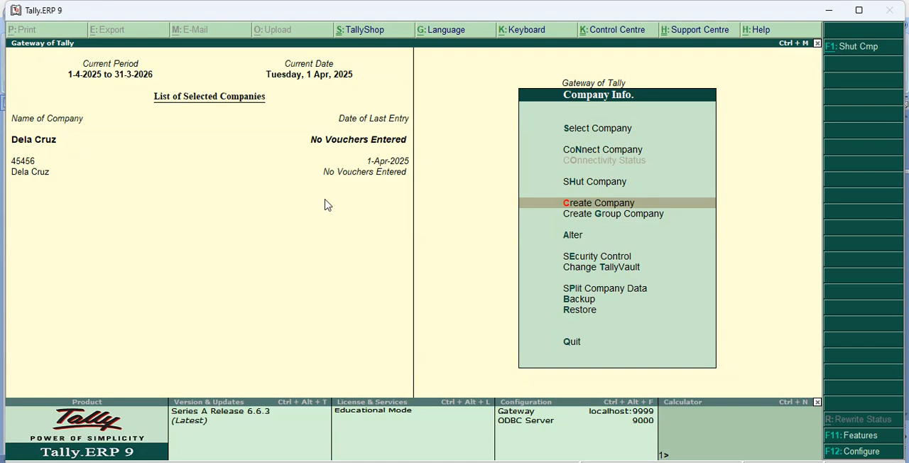
# Leave the company menu and open the alteration of multiple ledgers for the All Items group.
pyautogui.press('Escape')
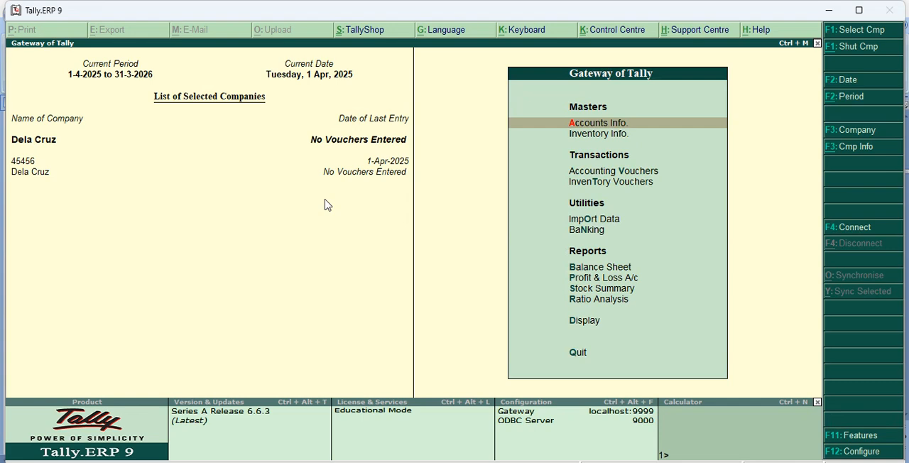
pyautogui.press('Return')
pyautogui.press('Down')
pyautogui.press('Return')
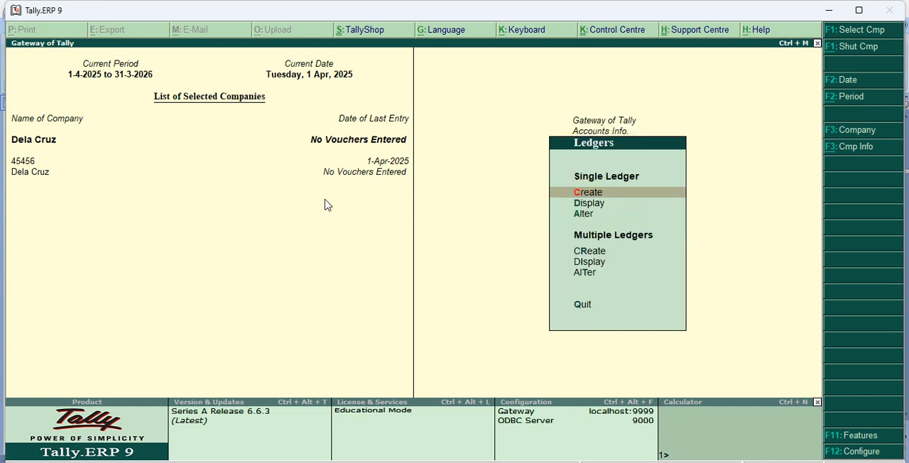
pyautogui.press('Down')
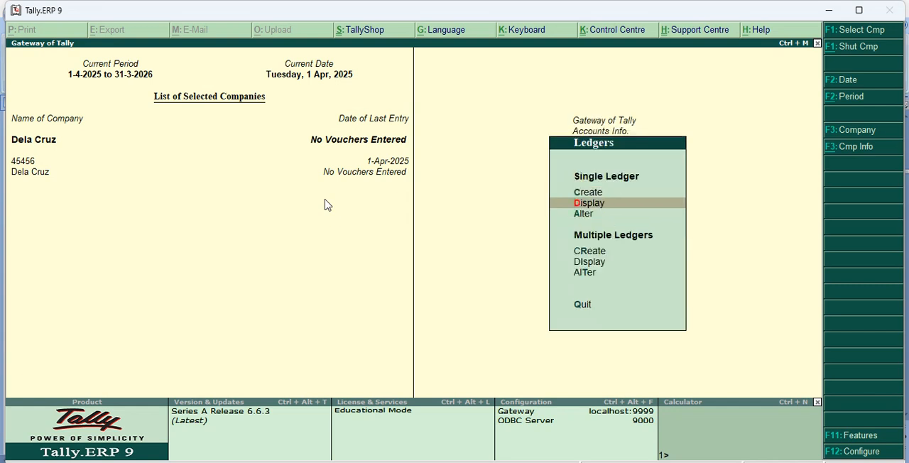
pyautogui.press('Up')
pyautogui.press('Down')
pyautogui.press('Down')
pyautogui.press('Down')
pyautogui.press('Down')
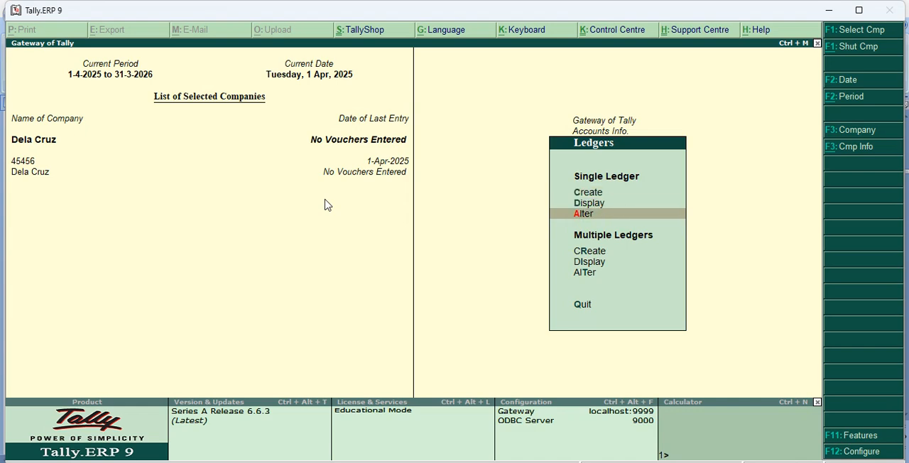
pyautogui.press('Down')
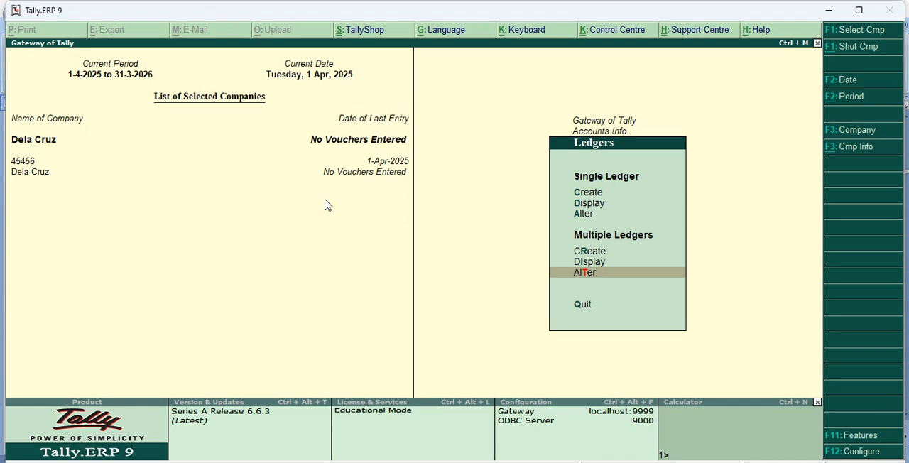
pyautogui.press('Return')
# Set the Cash ledger's opening balance to 5,44,500 Dr and leave the Profit & Loss A/c balance blank.
pyautogui.press('Return')
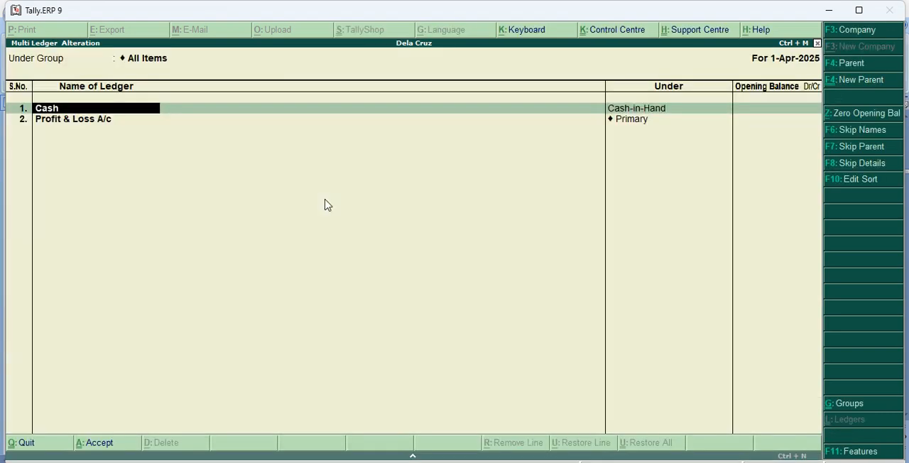
pyautogui.press('Return')
pyautogui.press('Return')
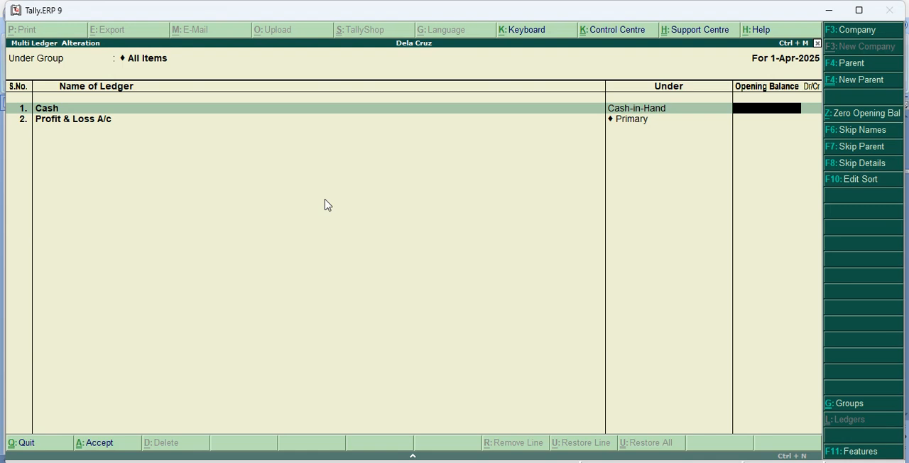
pyautogui.write('544500')
pyautogui.press('Return')
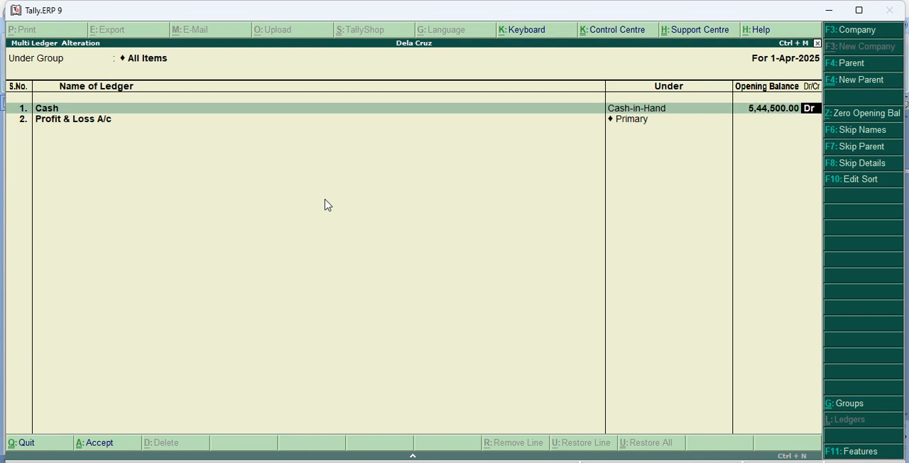
pyautogui.press('Return')
pyautogui.press('Return')
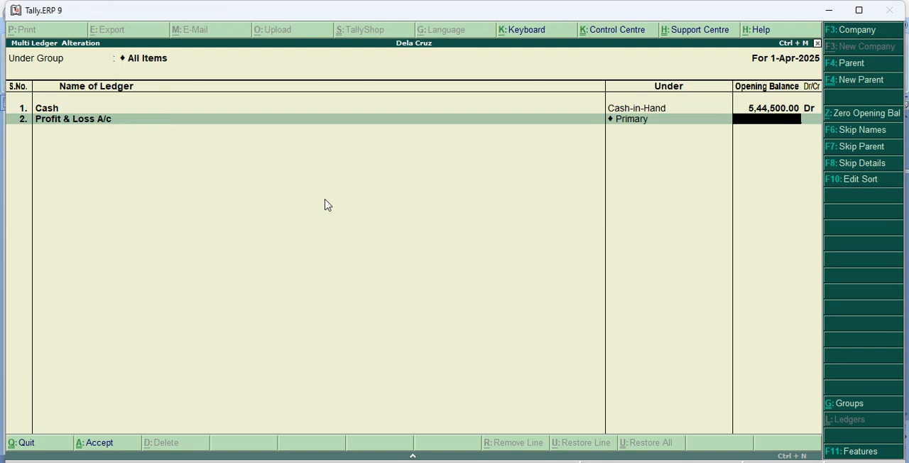
pyautogui.press('Return')
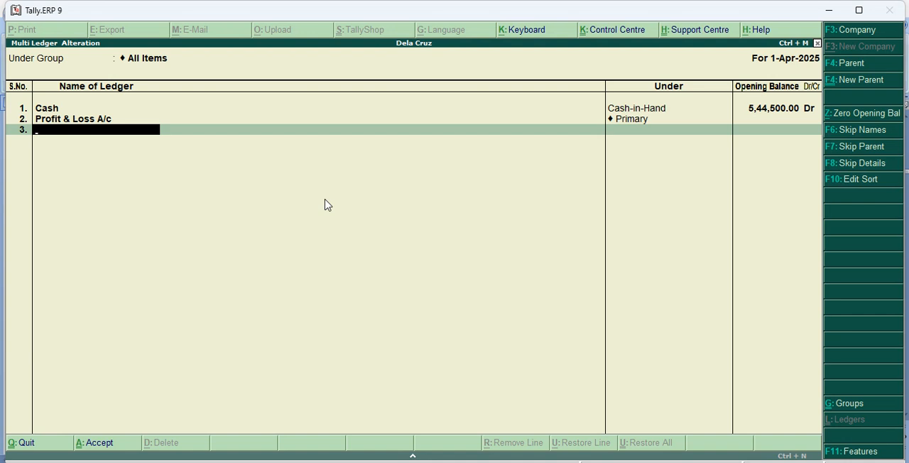
# Add a ledger named Computer Equipment's under Fixed Assets with an opening balance of 2,00,000 Dr.
pyautogui.write('Computer Equip')
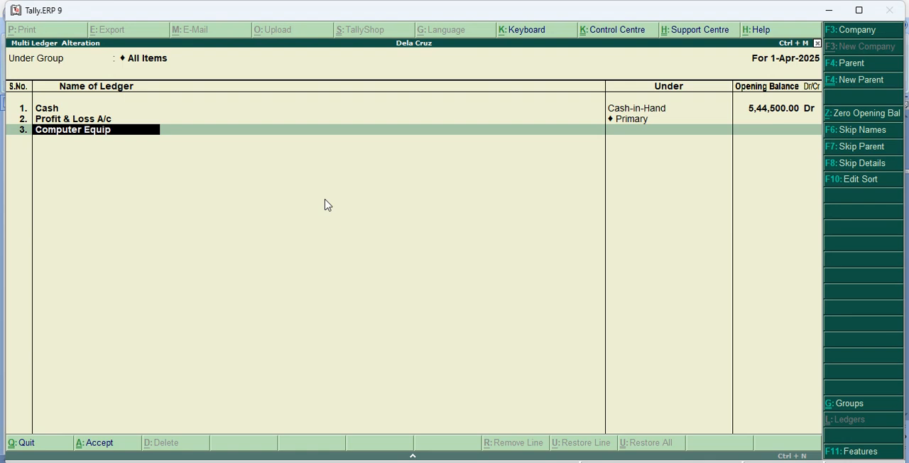
pyautogui.write('ment')
pyautogui.write("'s")
pyautogui.press('Return')
pyautogui.write('F')
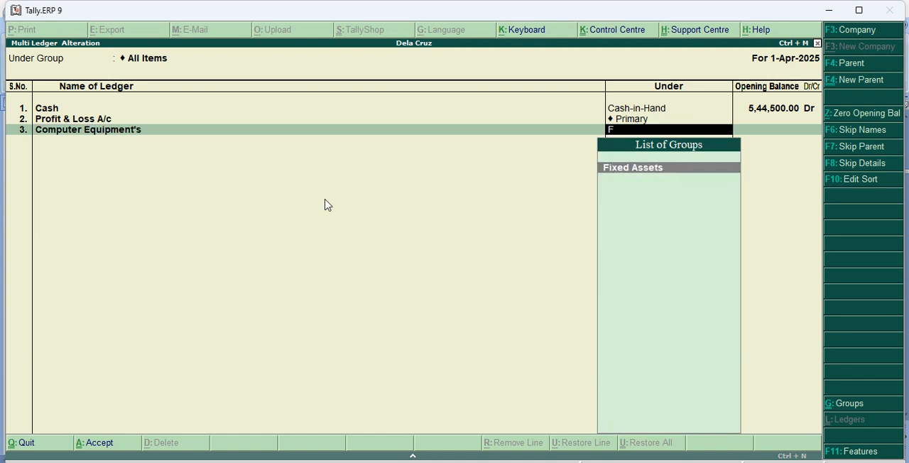
pyautogui.press('Return')
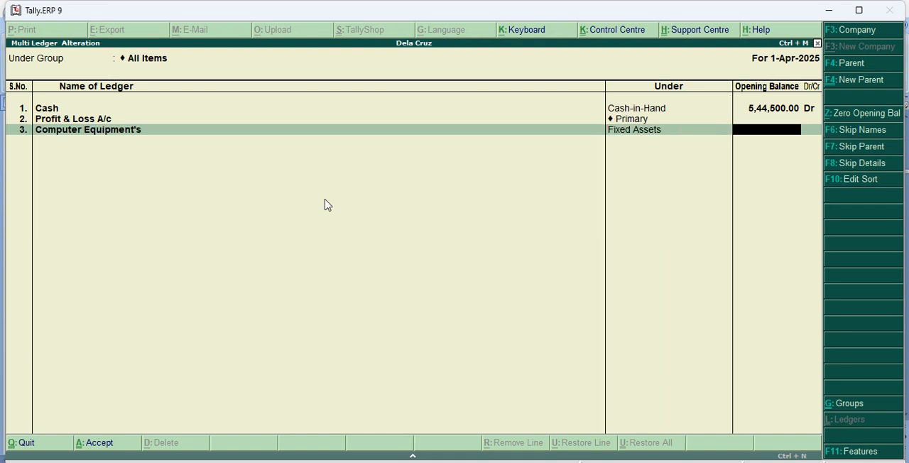
pyautogui.write('200000')
pyautogui.press('Return')
pyautogui.press('Return')
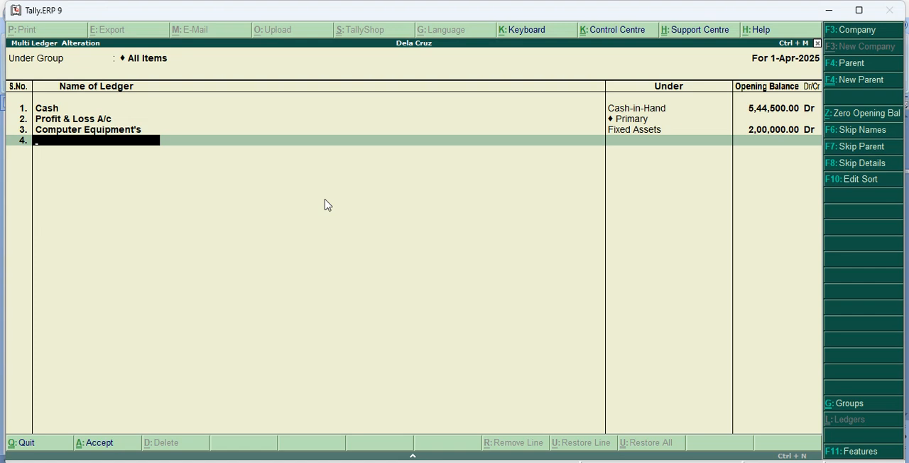
# Add a ledger named Equipments of Office under Fixed Assets with an opening balance of 20,000 Dr.
pyautogui.write('Equipments of Office')
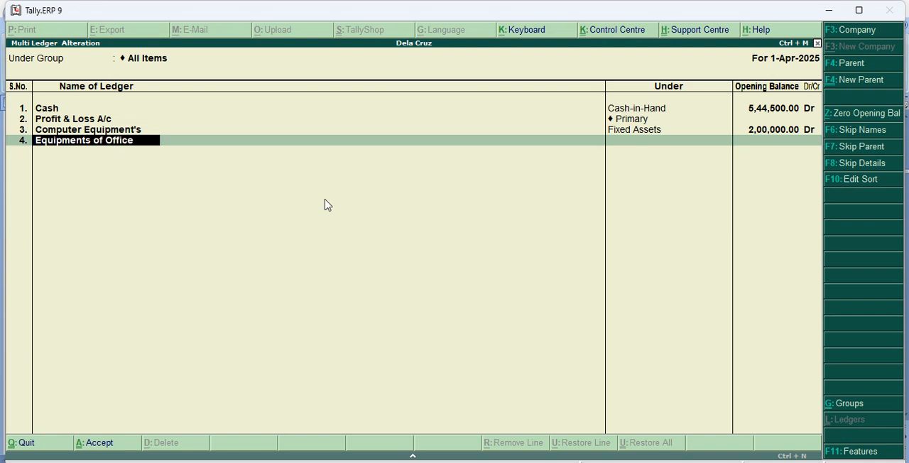
pyautogui.press('Return')
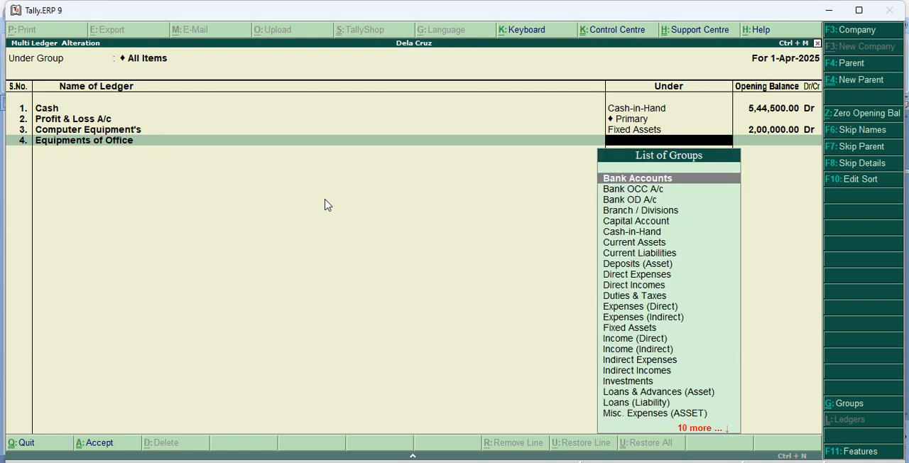
pyautogui.write('fix')
pyautogui.press('Return')
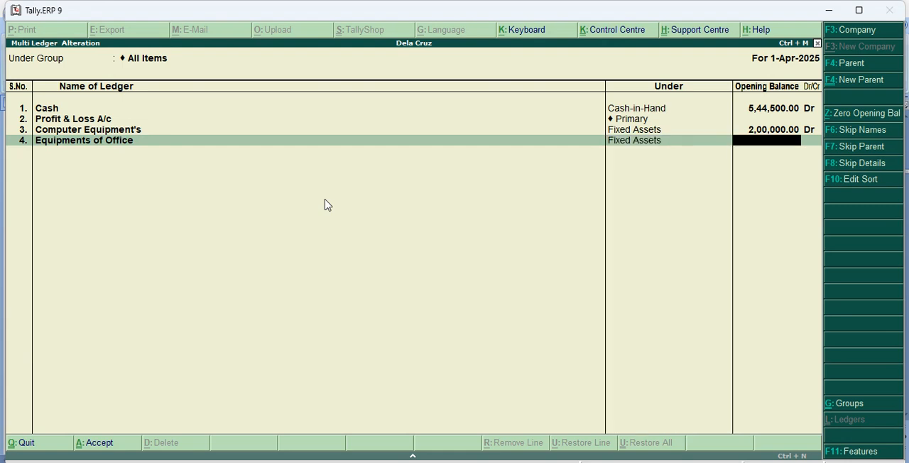
pyautogui.write('20000')
pyautogui.press('Return')
pyautogui.press('Return')
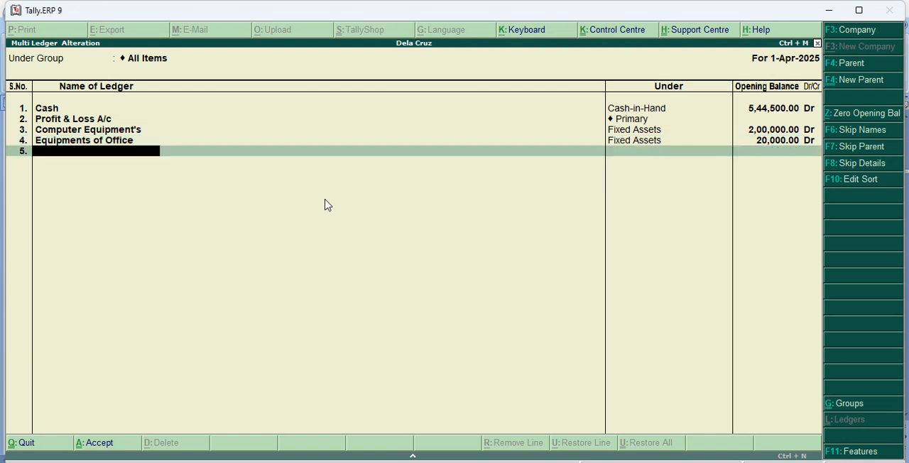
# Add a ledger named Debtors under the Sundry Debtors group.
pyautogui.write('Den')
pyautogui.press('BackSpace')
pyautogui.write('bo')
pyautogui.press('BackSpace')
pyautogui.write('tors')
pyautogui.press('Return')
pyautogui.write('S')
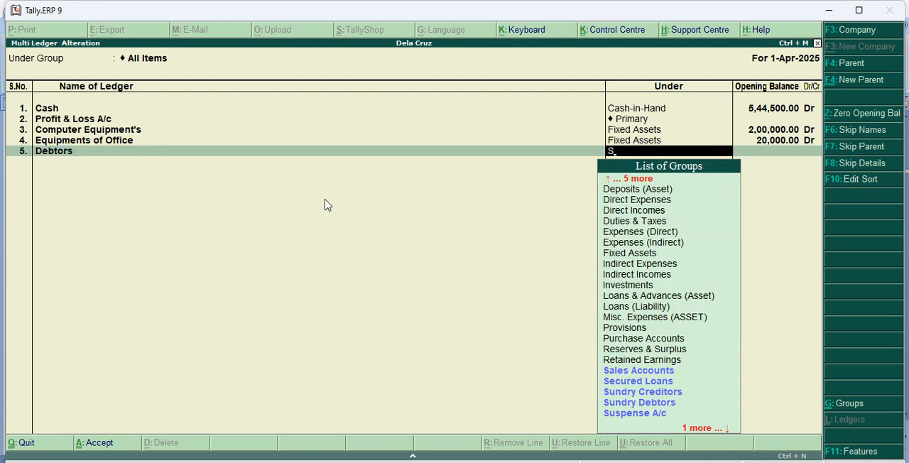
pyautogui.press('Down')
pyautogui.press('Down')
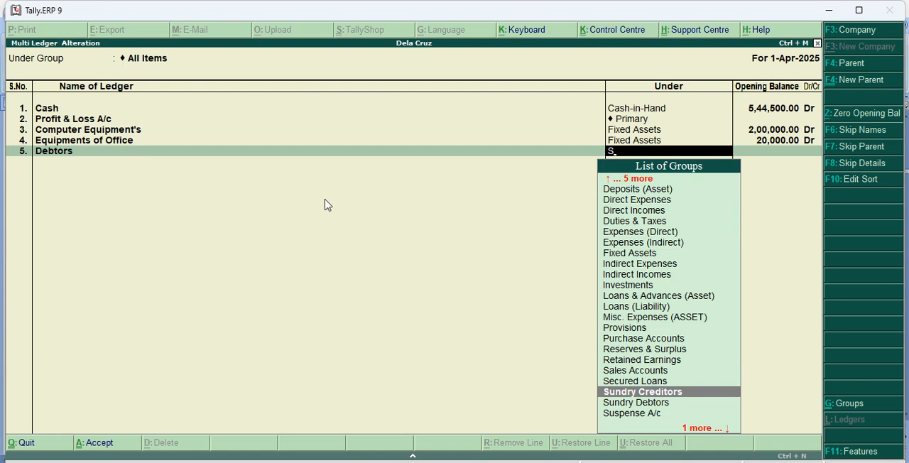
pyautogui.press('Down')
pyautogui.press('Return')
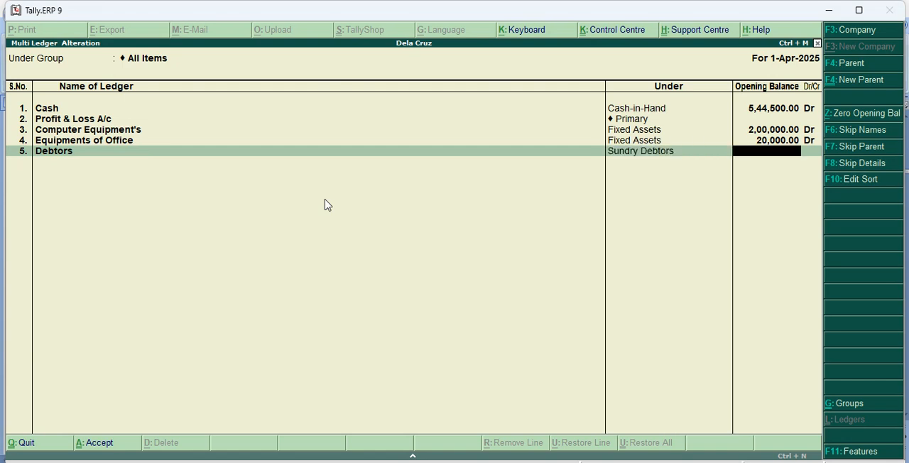
# Set the Debtors ledger's opening balance to 52,000 Dr and leave its bill-wise breakup blank.
pyautogui.write('52000')
pyautogui.press('Return')
pyautogui.press('Return')
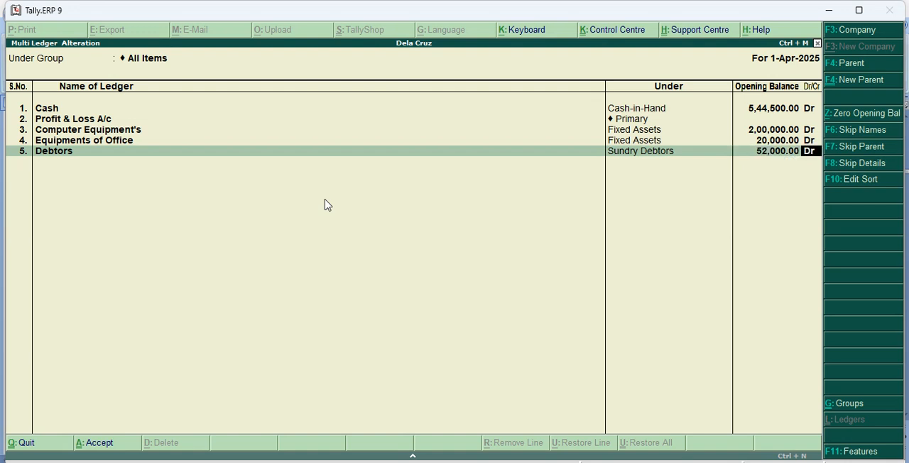
pyautogui.press('Return')
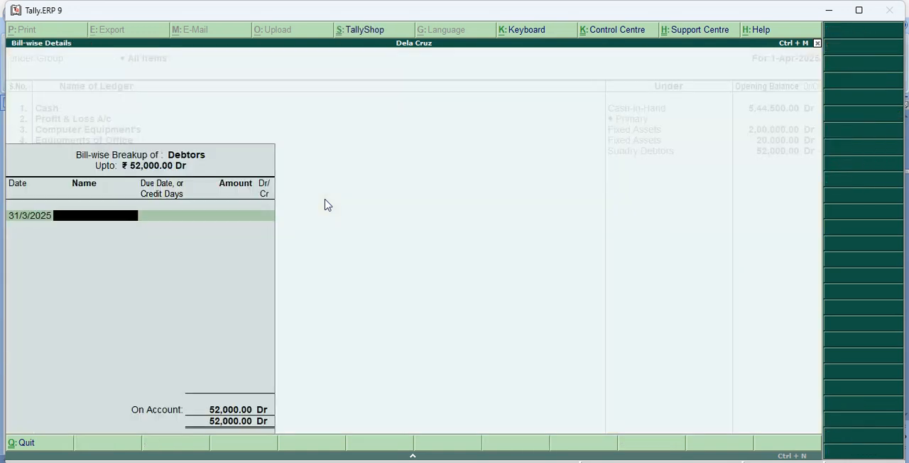
pyautogui.press('Return')
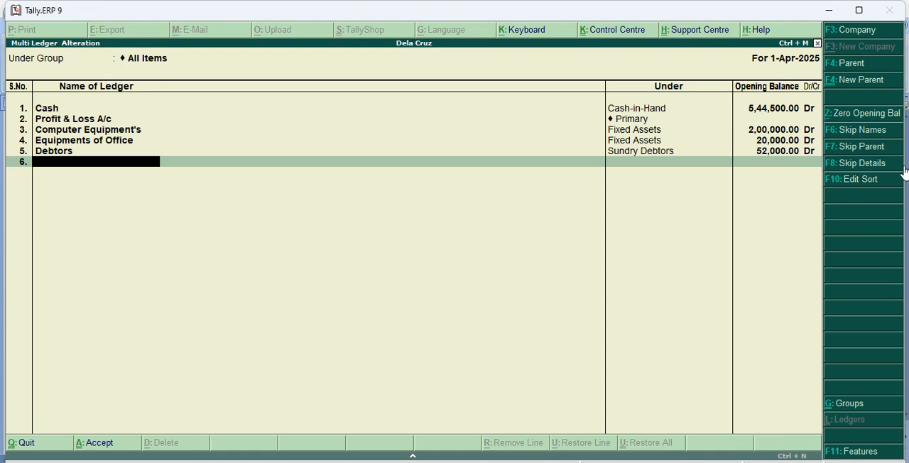
# Add a ledger named Capital under Capital Account with an opening balance of 6,00,000 Cr.
pyautogui.write('Capital')
pyautogui.press('Return')
pyautogui.write('C')
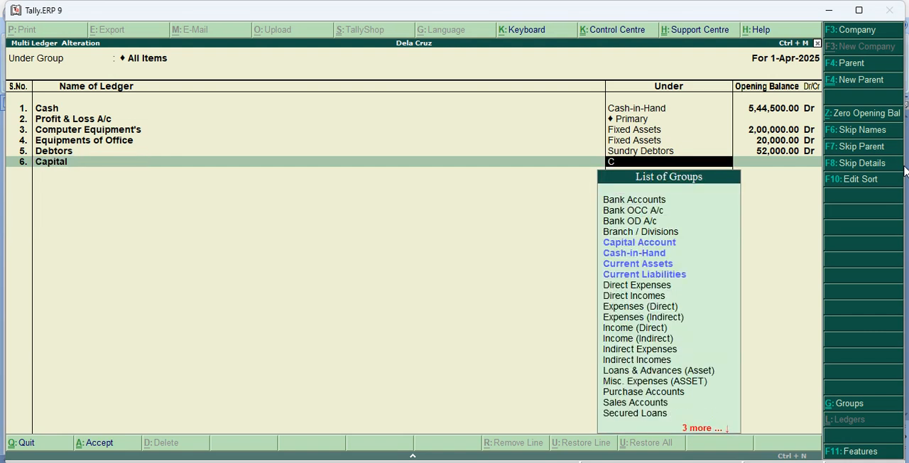
pyautogui.press('Return')
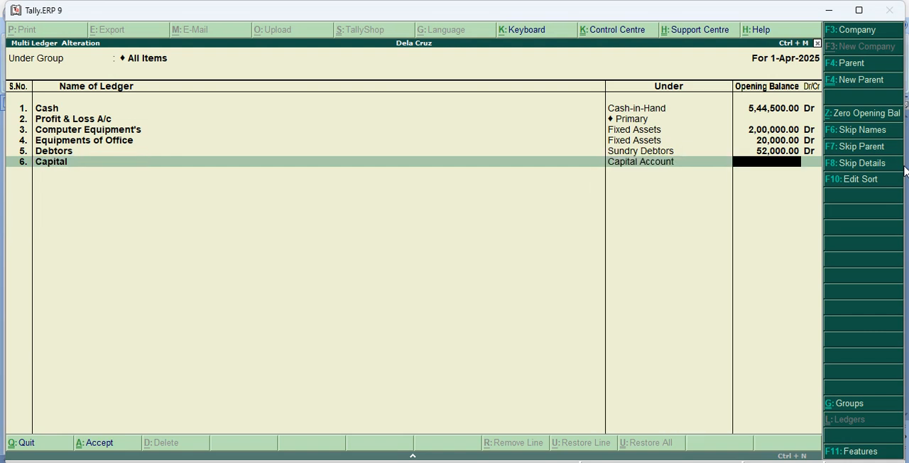
pyautogui.write('9')
pyautogui.press('BackSpace')
pyautogui.write('600000')
pyautogui.press('Return')
pyautogui.press('Return')
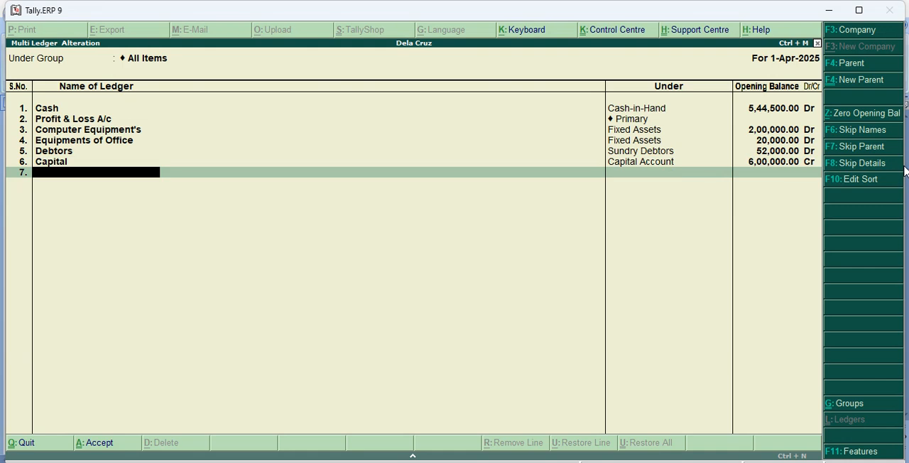
# Add a ledger named Drawings on Capital under Capital Account with an opening balance of 500 Dr.
pyautogui.write('Drawings on cap')
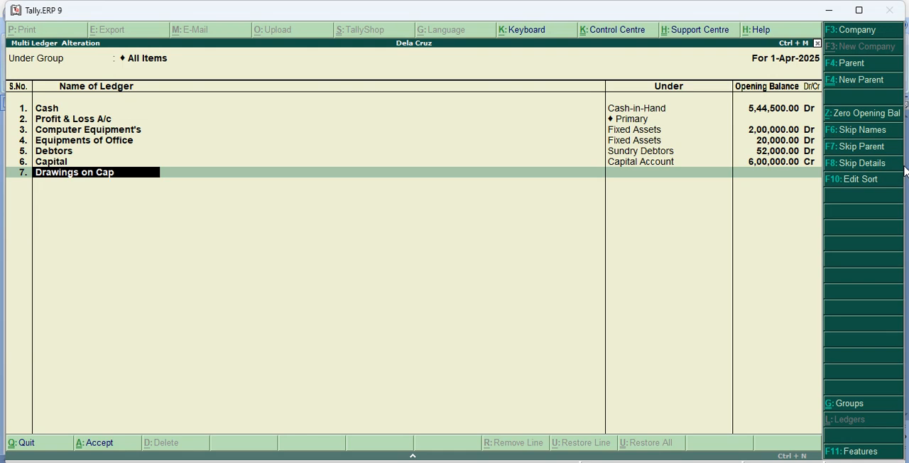
pyautogui.write('ital')
pyautogui.press('Return')
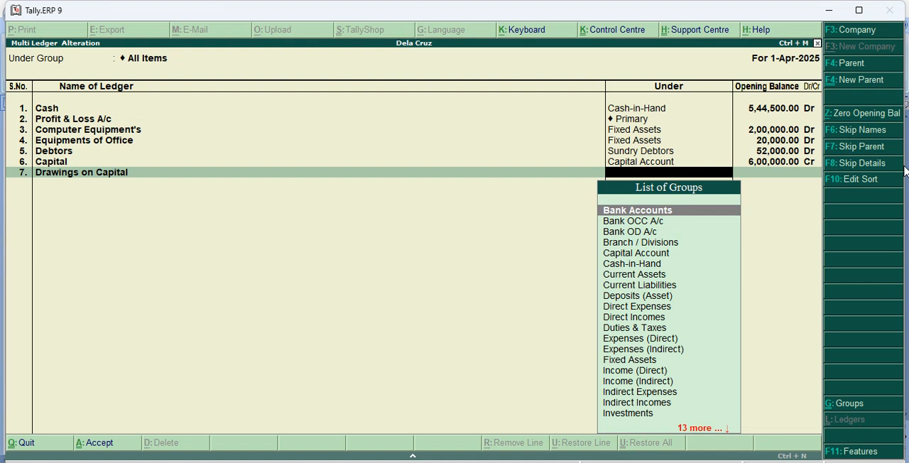
pyautogui.write('C')
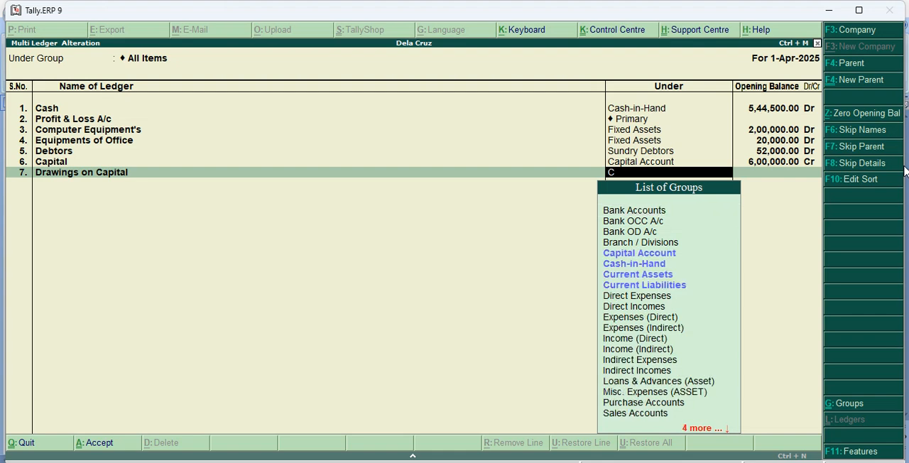
pyautogui.press('Down')
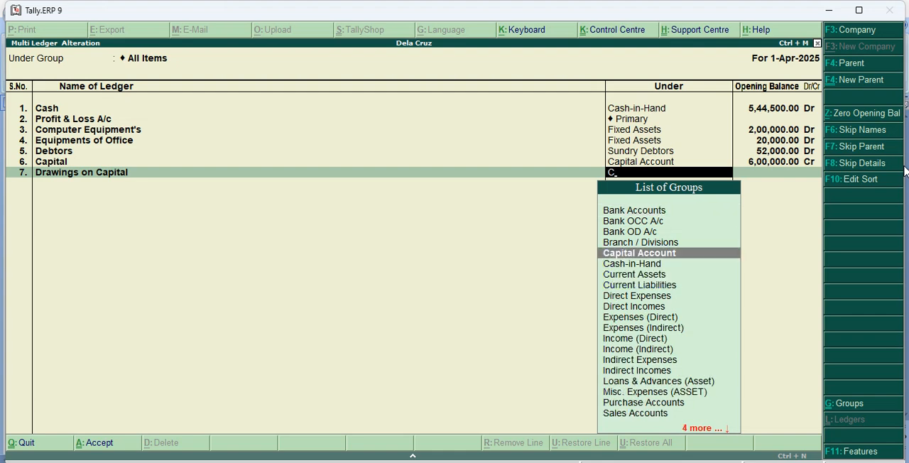
pyautogui.press('Return')
pyautogui.write('500')
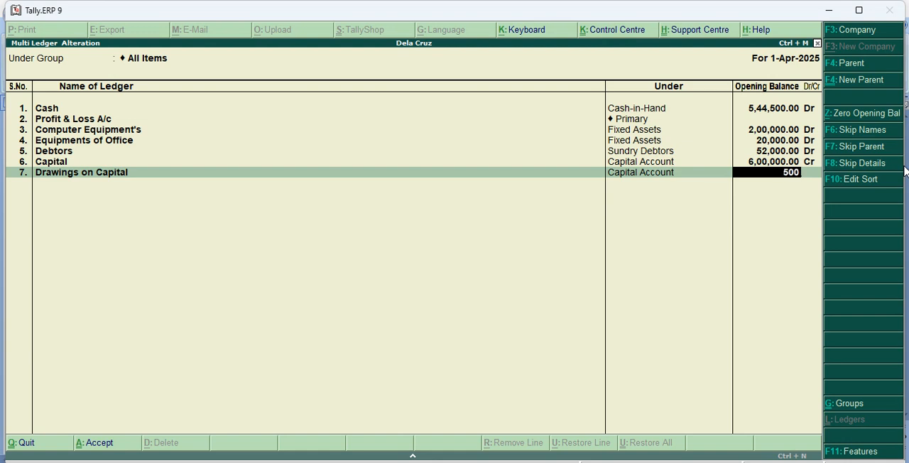
pyautogui.press('Return')
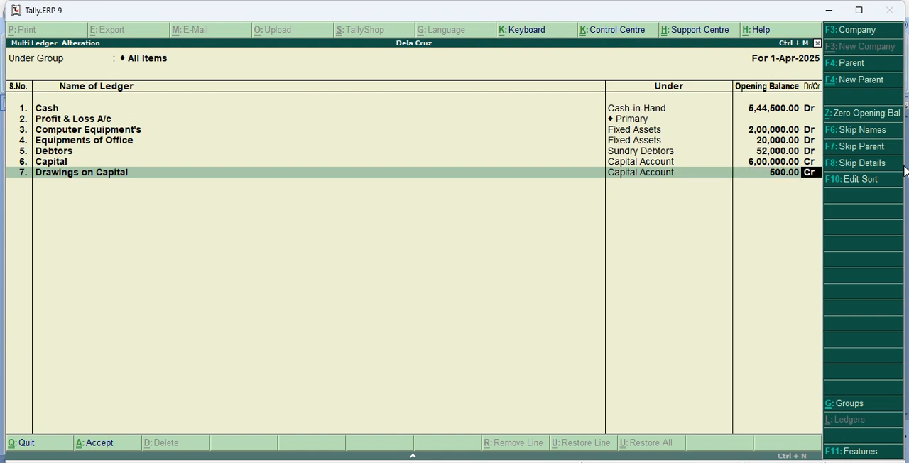
pyautogui.write('d')
pyautogui.press('Return')
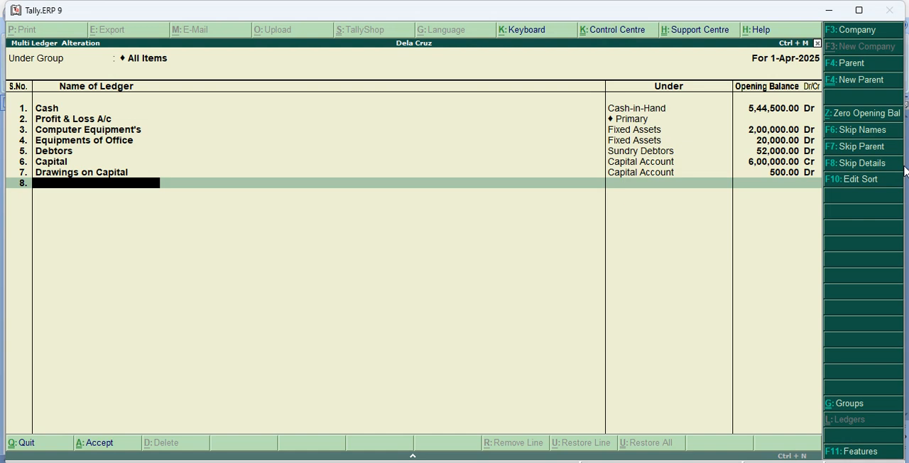
# Add a ledger named Creditor under the Sundry Creditors group.
pyautogui.write('Creditp')
pyautogui.press('BackSpace')
pyautogui.write('or')
pyautogui.press('Return')
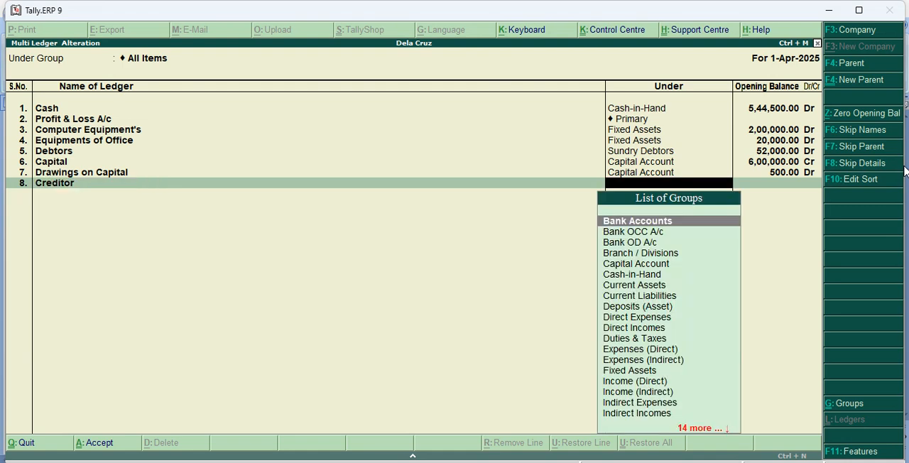
pyautogui.write('S')
pyautogui.press('Down')
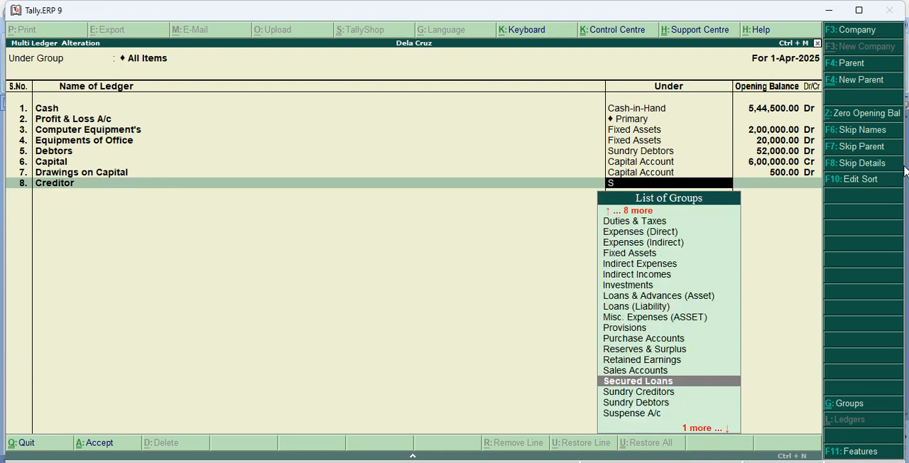
pyautogui.press('Down')
pyautogui.press('Return')
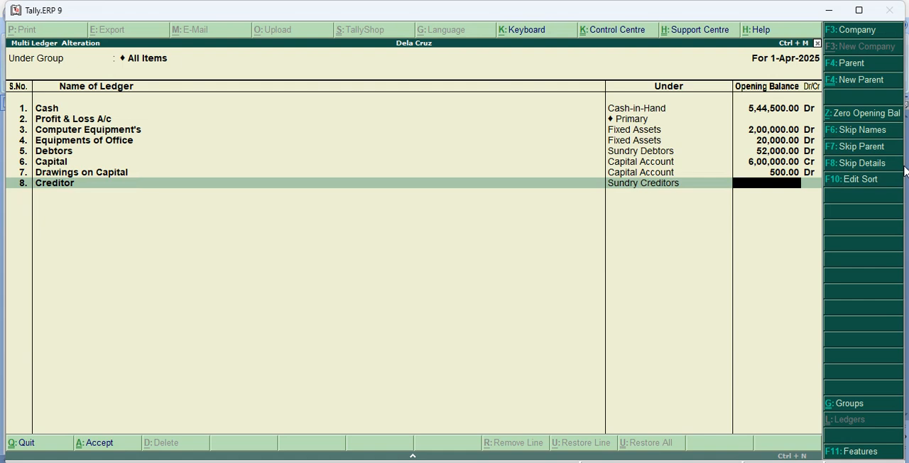
# Set the Creditor ledger's opening balance to 5,500 Cr and leave its bill-wise breakup blank.
pyautogui.write('5500')
pyautogui.press('Return')
pyautogui.press('Return')
pyautogui.press('Return')
pyautogui.press('Return')
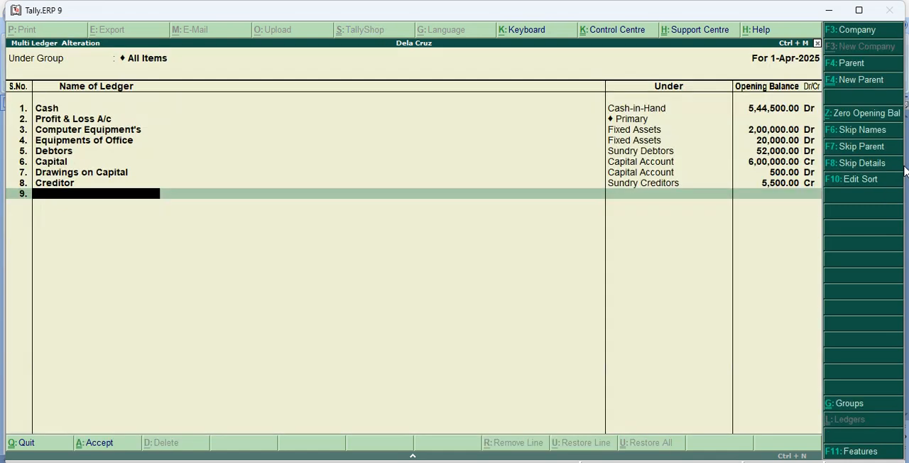
# Add a ledger named Service Randered under Indirect Incomes with an opening balance of 2,39,000 Cr.
pyautogui.write('Service Rander')
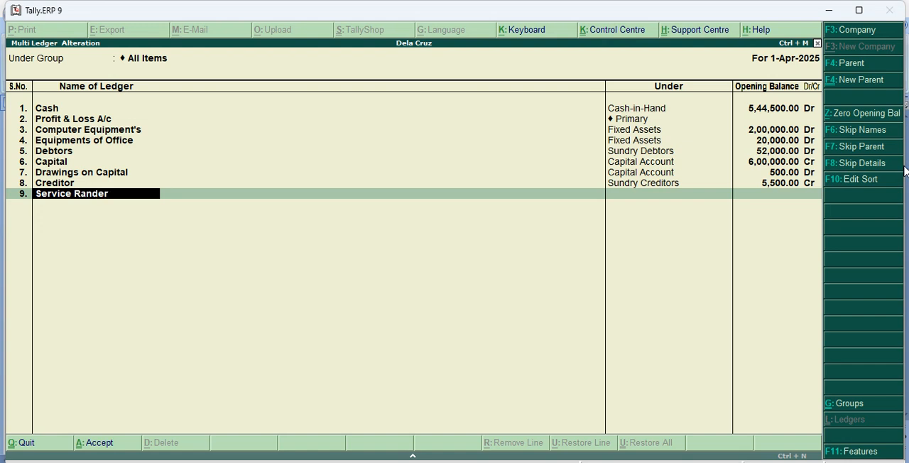
pyautogui.write('ed')
pyautogui.press('Return')
pyautogui.write('I')
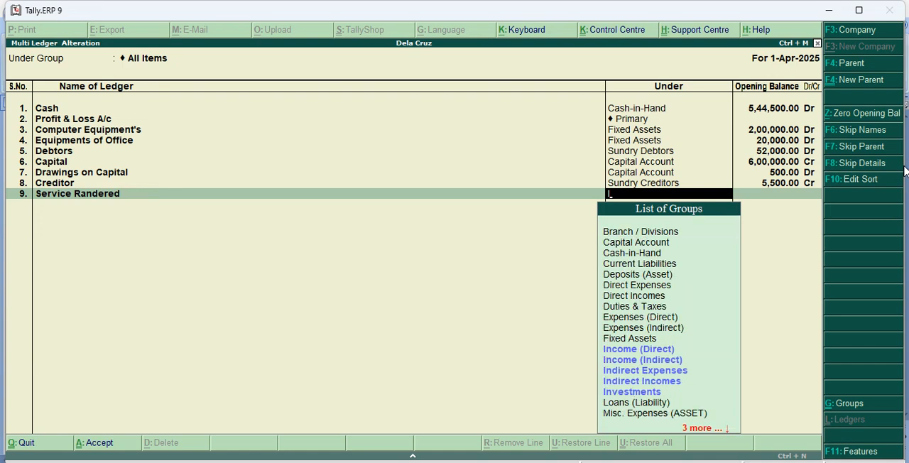
pyautogui.press('Down')
pyautogui.press('Down')
pyautogui.press('Down')
pyautogui.press('Down')
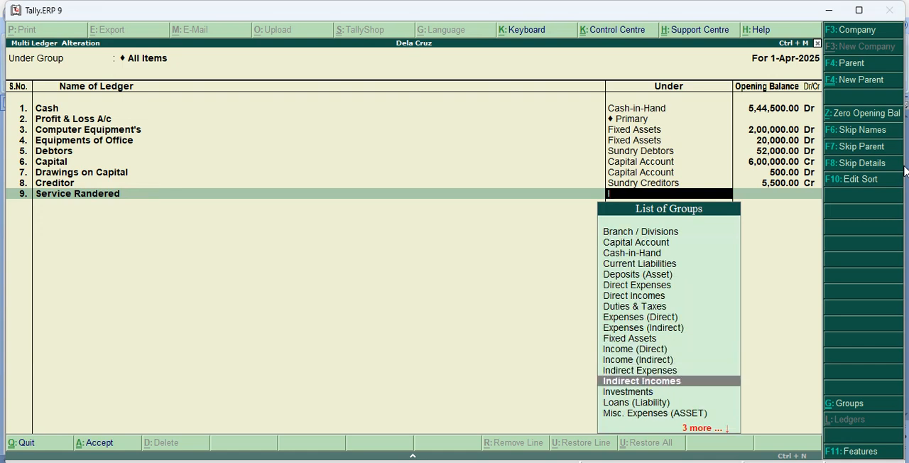
pyautogui.press('Return')
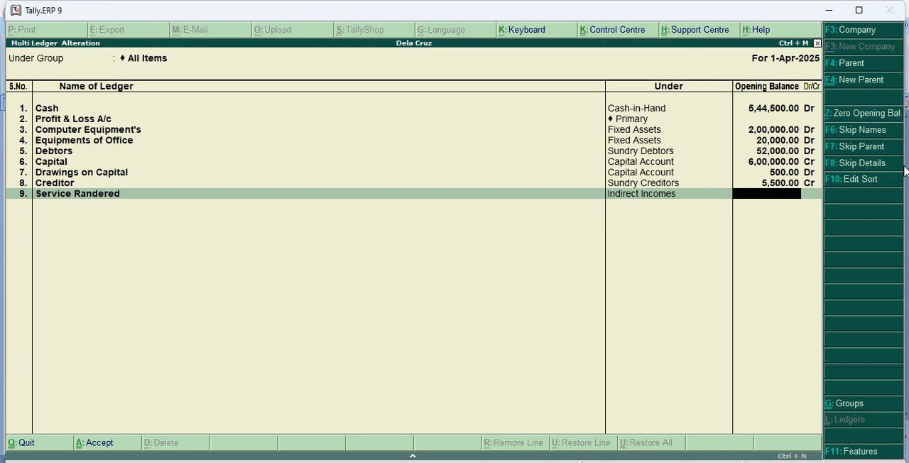
pyautogui.write('2')
pyautogui.write('39000')
pyautogui.press('Return')
pyautogui.press('Return')
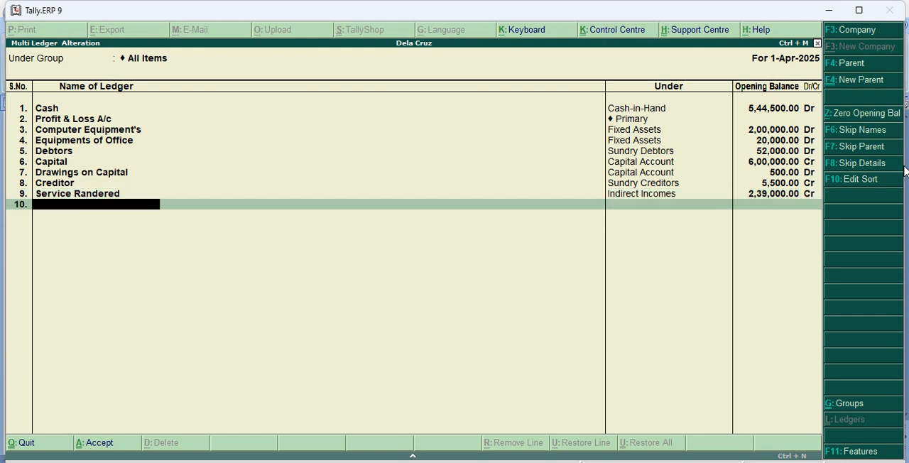
# Add a ledger named Rent Paid under Indirect Expenses with an opening balance of 16,000 Dr.
pyautogui.write('Rent Paid')
pyautogui.press('Return')
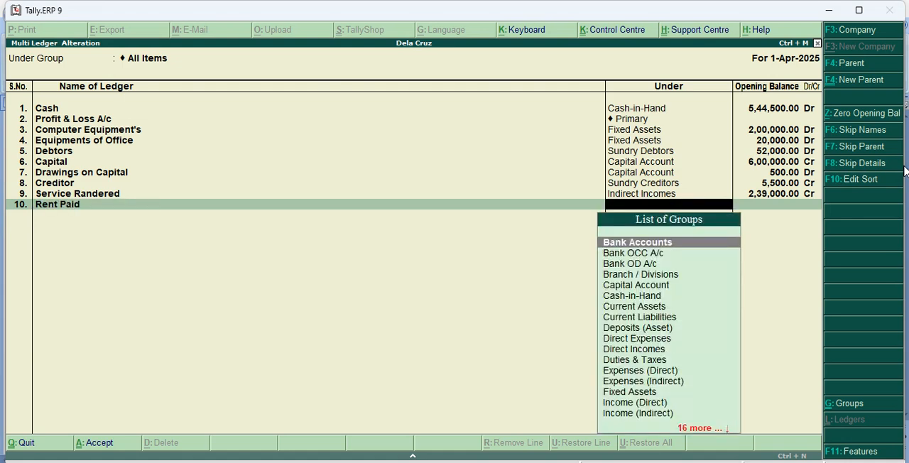
pyautogui.write('I')
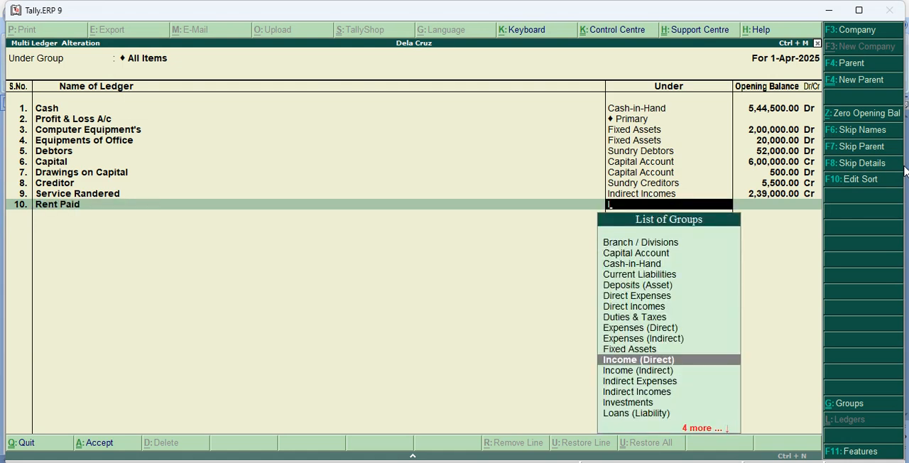
pyautogui.press('Down')
pyautogui.press('Down')
pyautogui.press('Return')
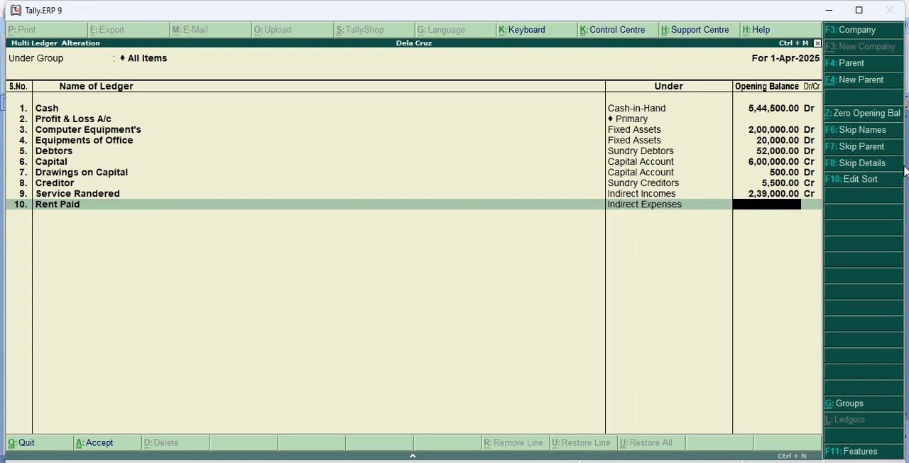
pyautogui.write('16000')
pyautogui.press('Return')
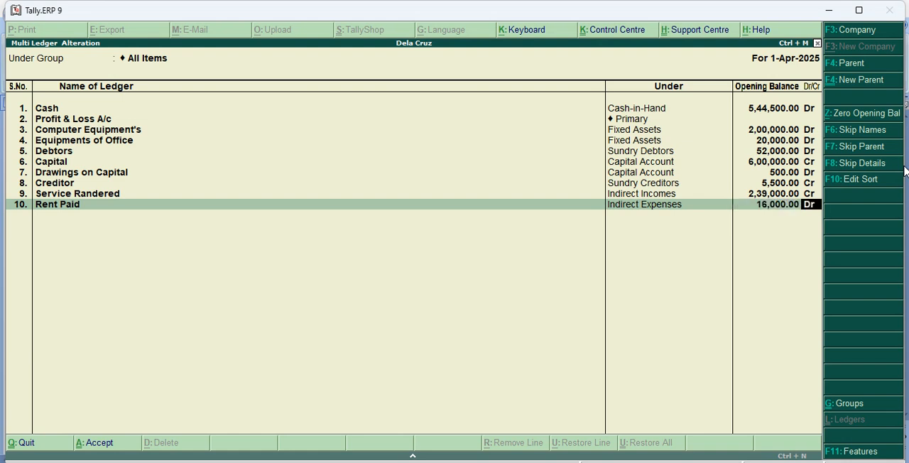
pyautogui.press('Return')
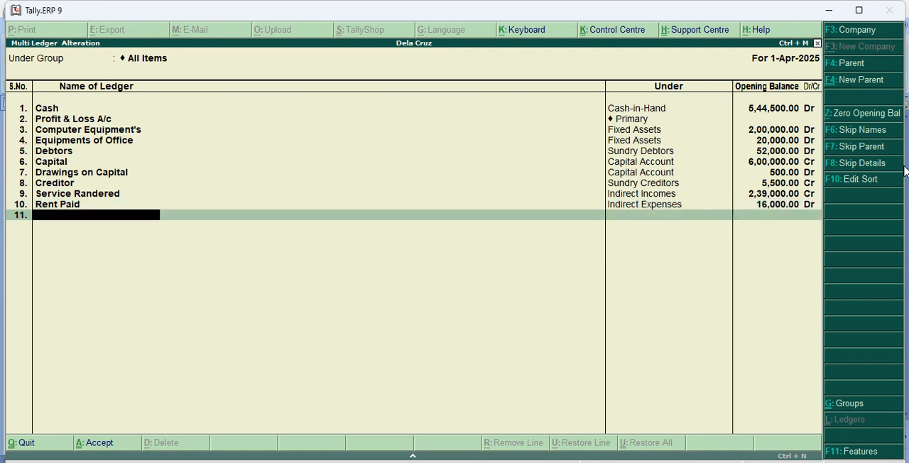
# Add a ledger named Salary & Wages under Indirect Expenses with an opening balance of 5,900 Dr.
pyautogui.write('Salary & Wages')
pyautogui.press('Return')
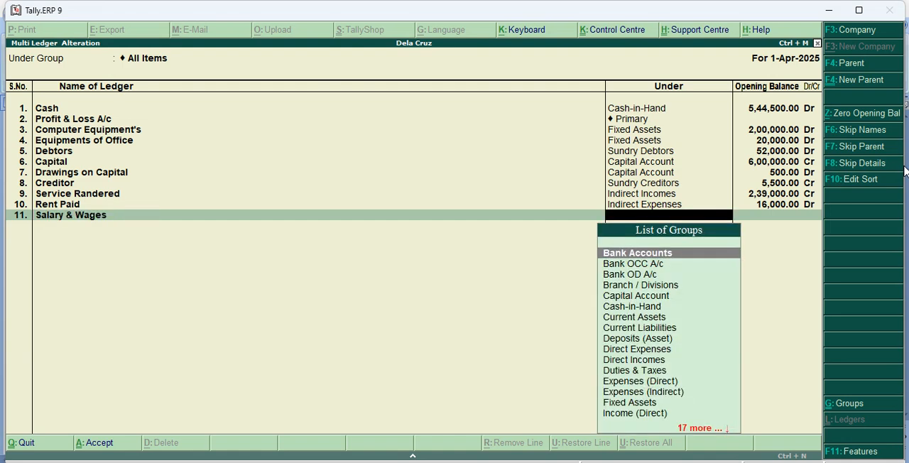
pyautogui.write('I')
pyautogui.press('Down')
pyautogui.press('Down')
pyautogui.press('Down')
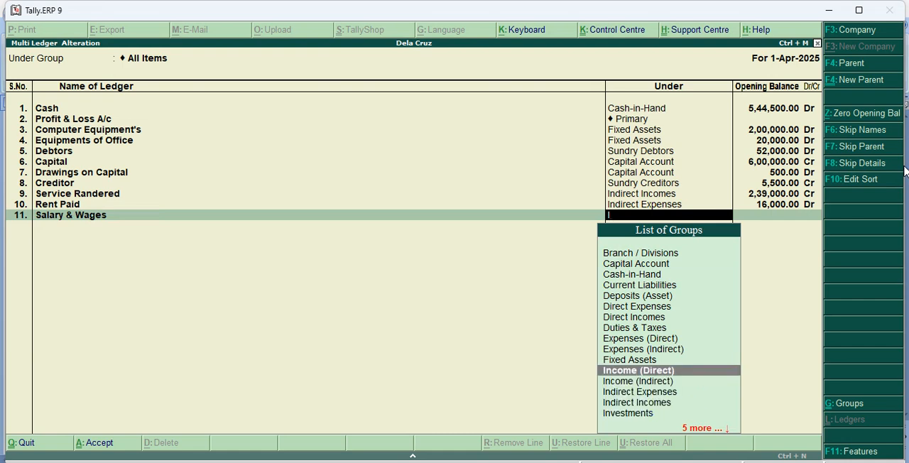
pyautogui.press('Return')
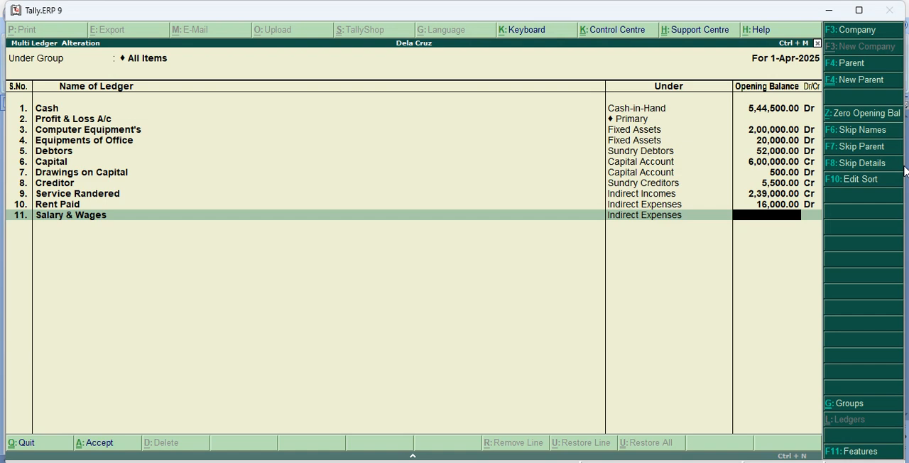
pyautogui.write('5900')
pyautogui.press('Return')
pyautogui.press('Return')
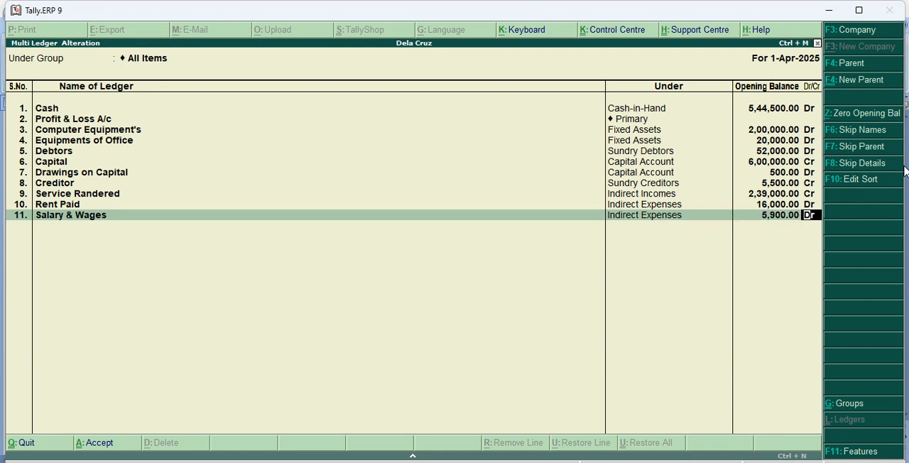
# Add a ledger named Utility Expenses under Indirect Expenses with an opening balance of 5,600 Dr and save the ledger list.
pyautogui.write('Ut')
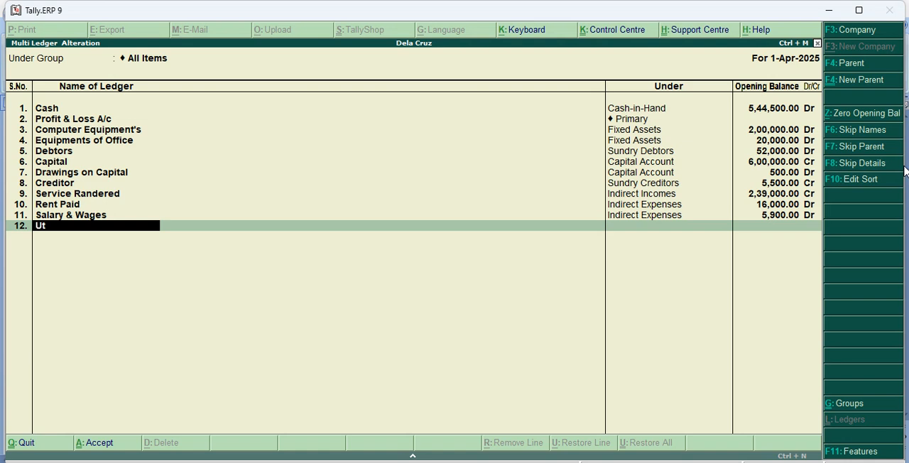
pyautogui.write('ility Expenses')
pyautogui.press('Return')
pyautogui.write('I')
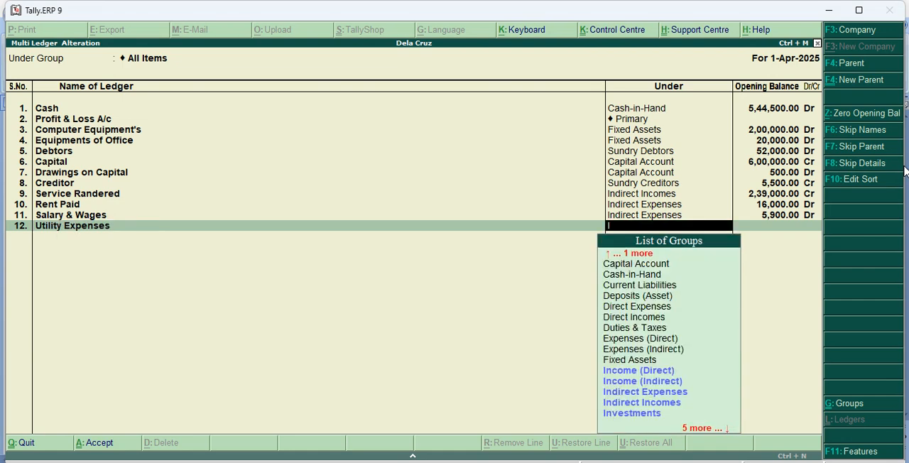
pyautogui.press('Down')
pyautogui.press('Down')
pyautogui.press('Down')
pyautogui.press('Return')
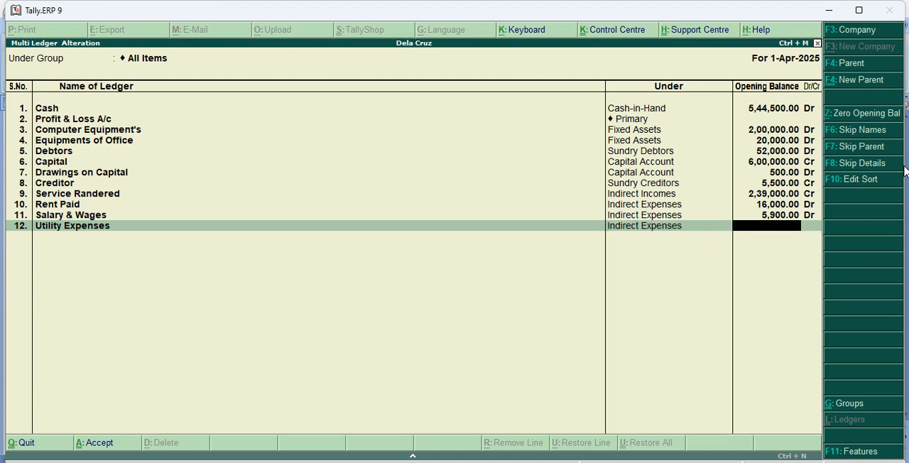
pyautogui.write('5600')
pyautogui.press('Return')
pyautogui.press('Return')
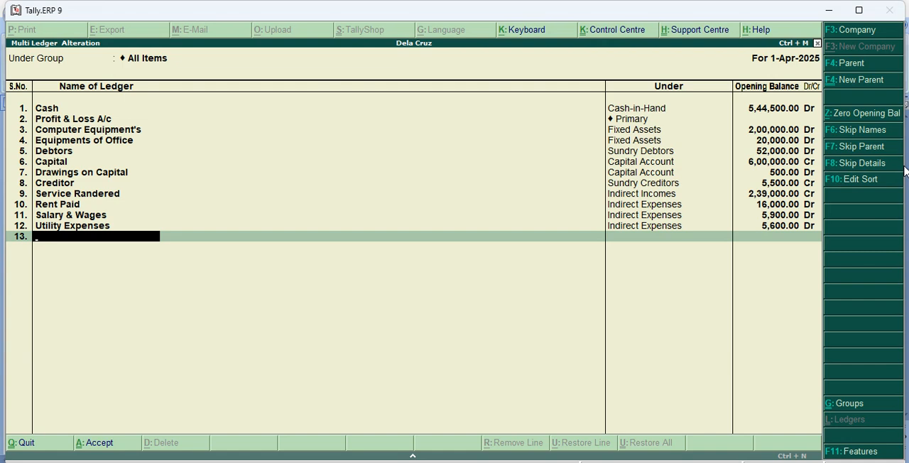
pyautogui.press('Return')
pyautogui.press('Return')
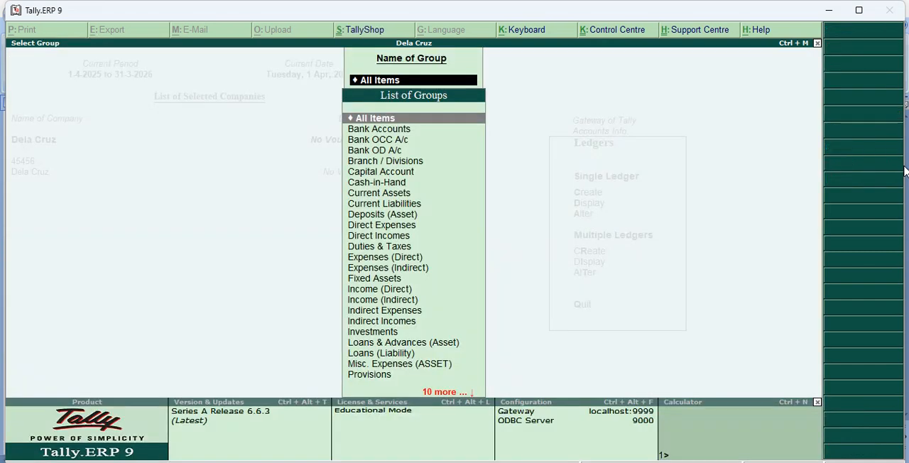
# Display the Dela Cruz trial balance in detailed form.
pyautogui.press('Escape')
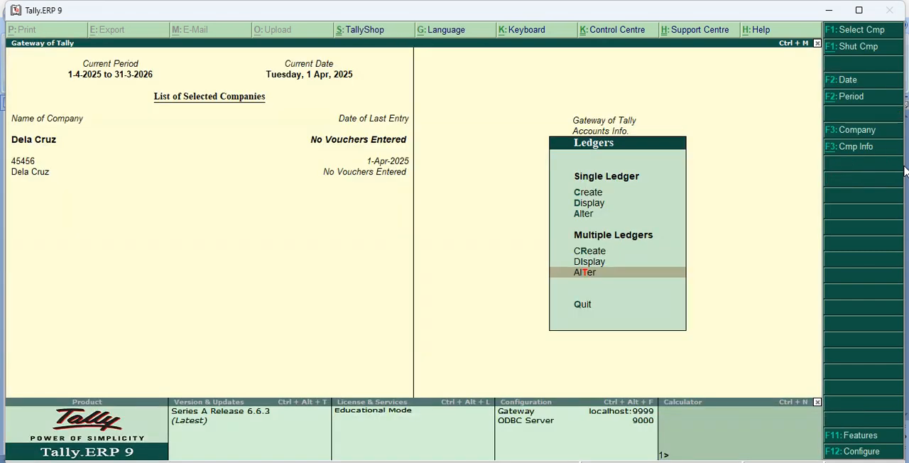
pyautogui.press('Escape')
pyautogui.press('Escape')
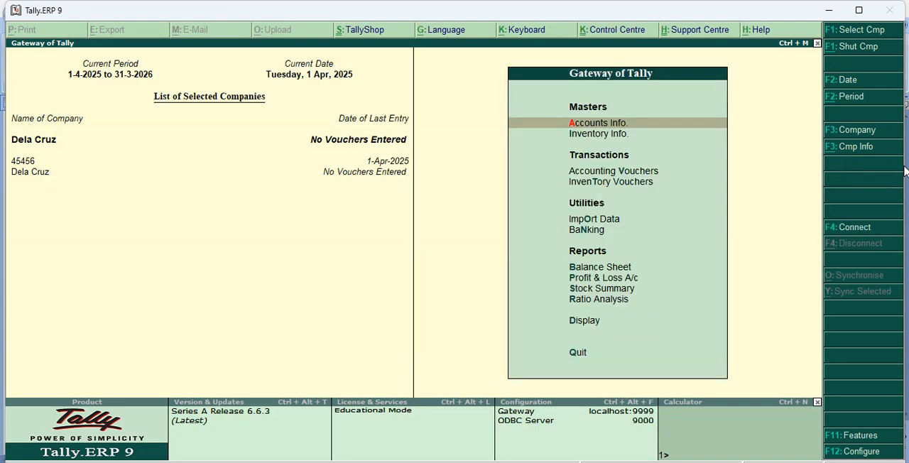
pyautogui.press('Down')
pyautogui.press('Down')
pyautogui.press('Down')
pyautogui.press('Down')
pyautogui.press('Down')
pyautogui.press('Down')
pyautogui.press('Down')
pyautogui.press('Down')
pyautogui.press('Down')
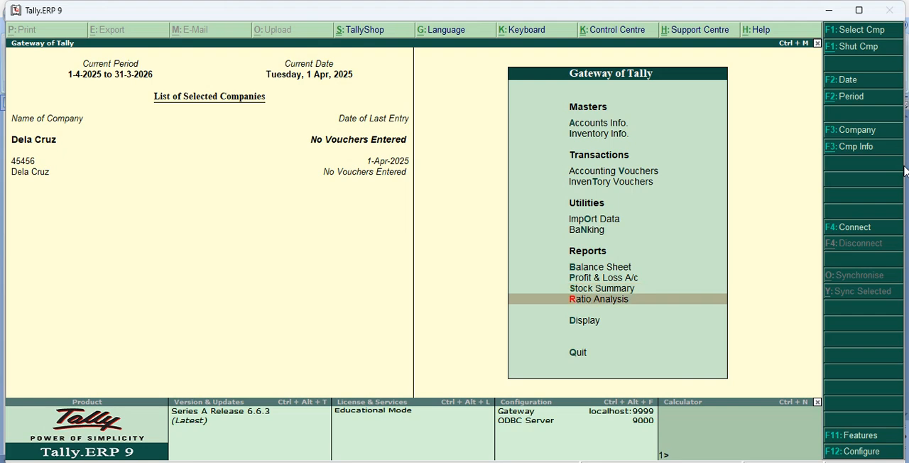
pyautogui.press('Down')
pyautogui.press('Return')
pyautogui.press('Return')
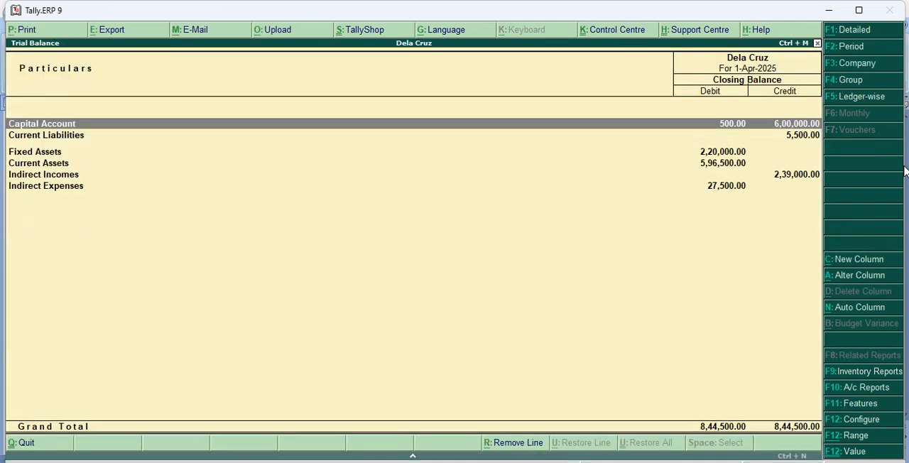
pyautogui.hotkey('alt', 'F1')
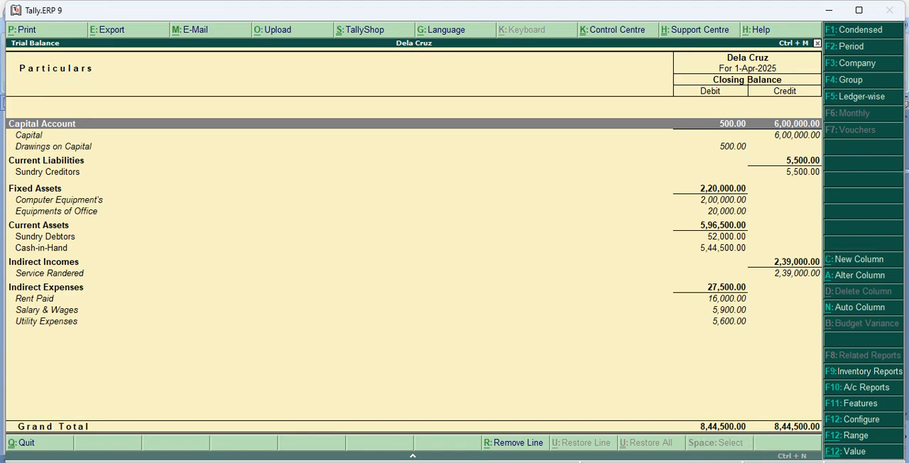
# Switch to the Word document and check the debit total of its trial balance table.
pyautogui.click(546, 460)
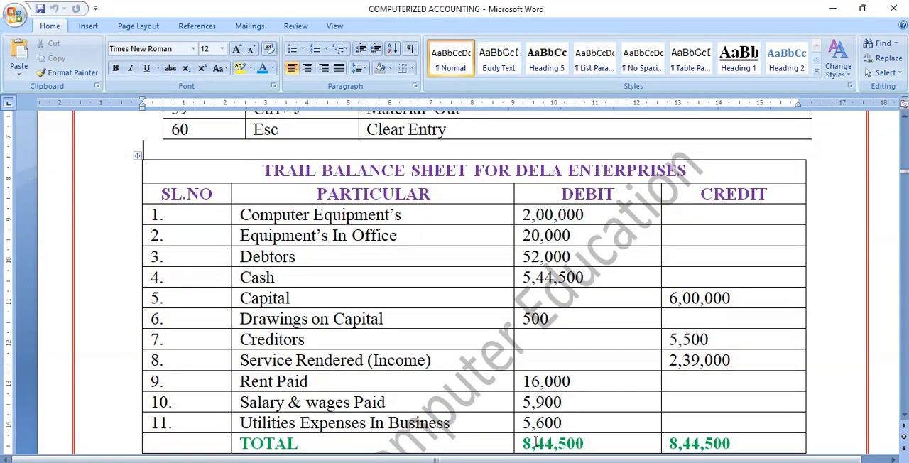
pyautogui.moveTo(535, 444); pyautogui.dragTo(584, 446)
pyautogui.click(584, 444)
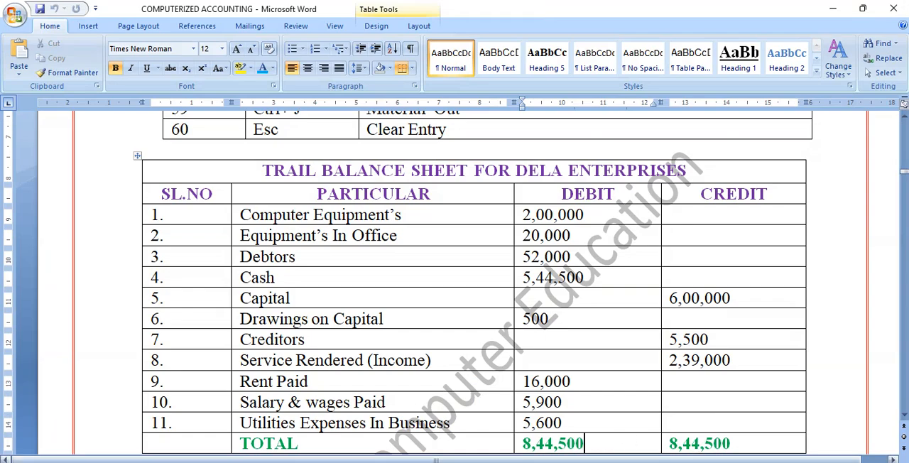
# Switch to TallyPrime and open the form for creating a new company.
pyautogui.moveTo(602, 462)
pyautogui.click(632, 437)
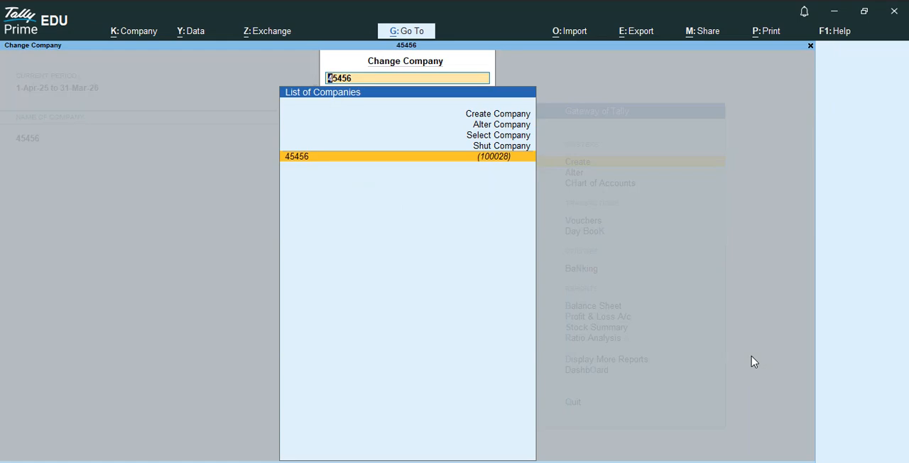
pyautogui.press('Up')
pyautogui.press('Up')
pyautogui.press('Up')
pyautogui.press('Up')
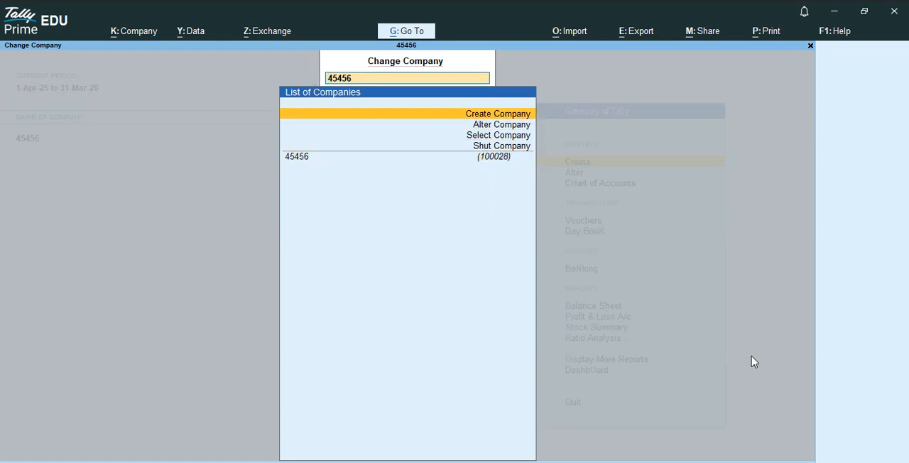
pyautogui.press('Return')
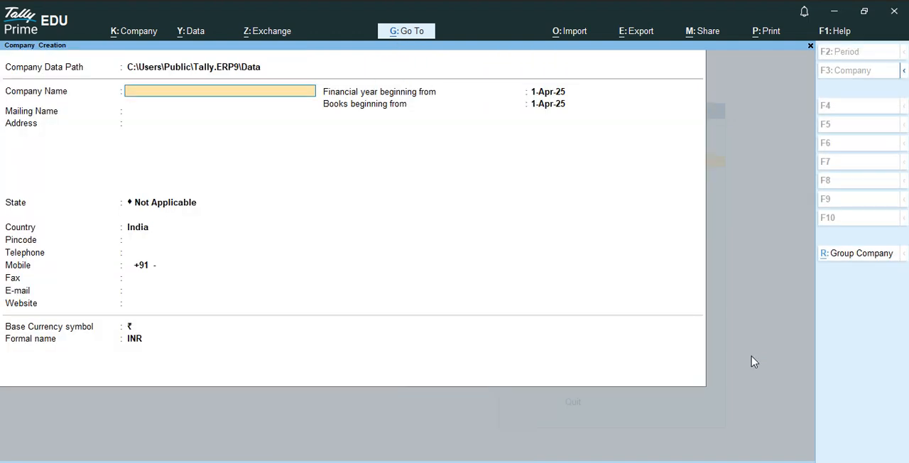
# Name the new company Dela Cruz and enter the contact's name as its mailing name.
pyautogui.write('Dela Cruz')
pyautogui.press('Return')
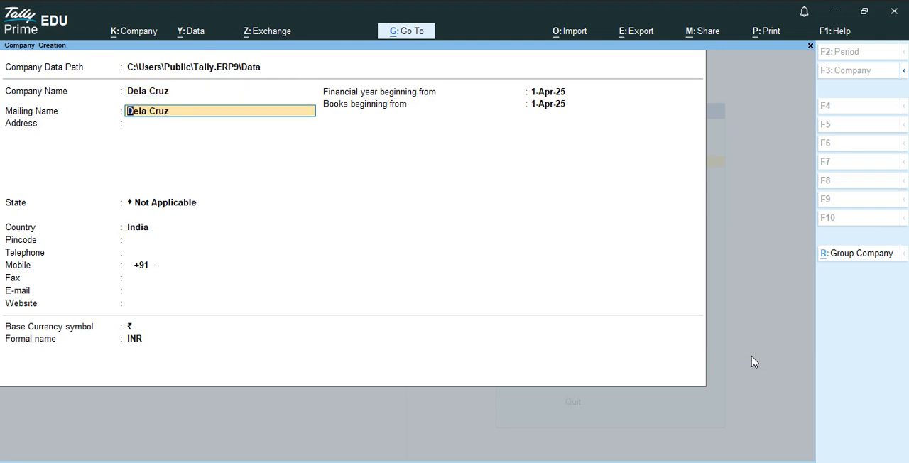
pyautogui.write('Veena')
pyautogui.press('Return')
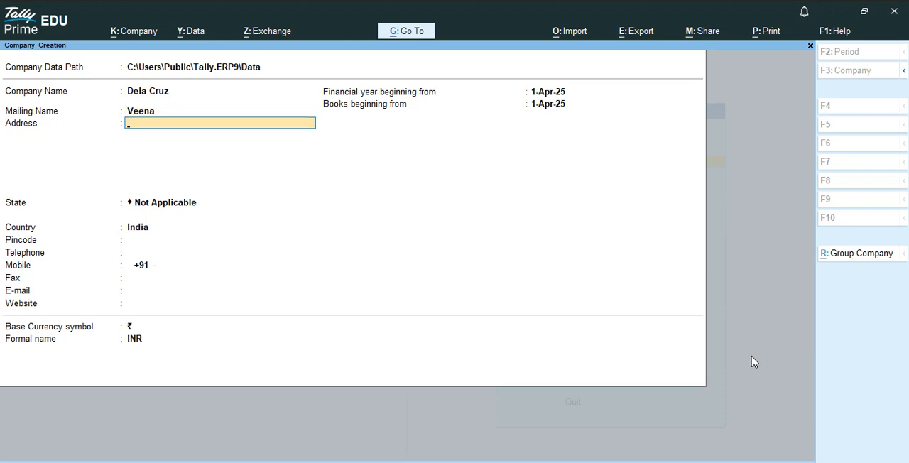
# Enter the company's street address and set its state to Karnataka.
pyautogui.write('Near Malbar Gold, Ha')
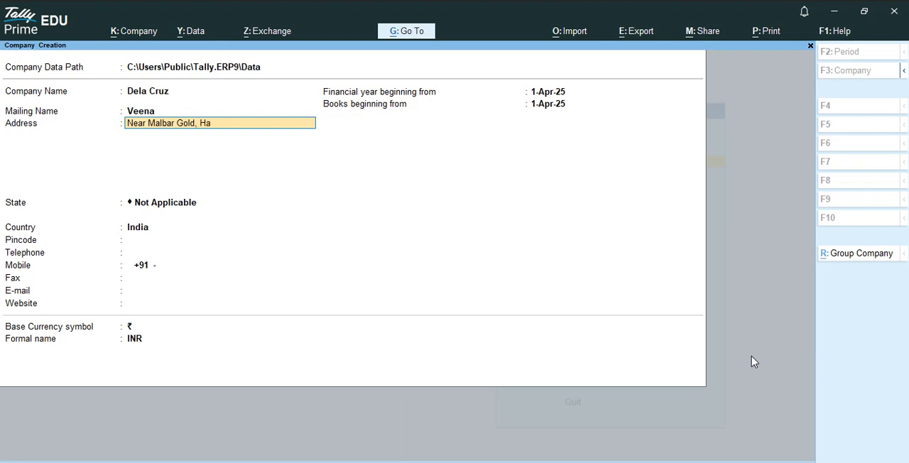
pyautogui.write('ssan')
pyautogui.press('Return')
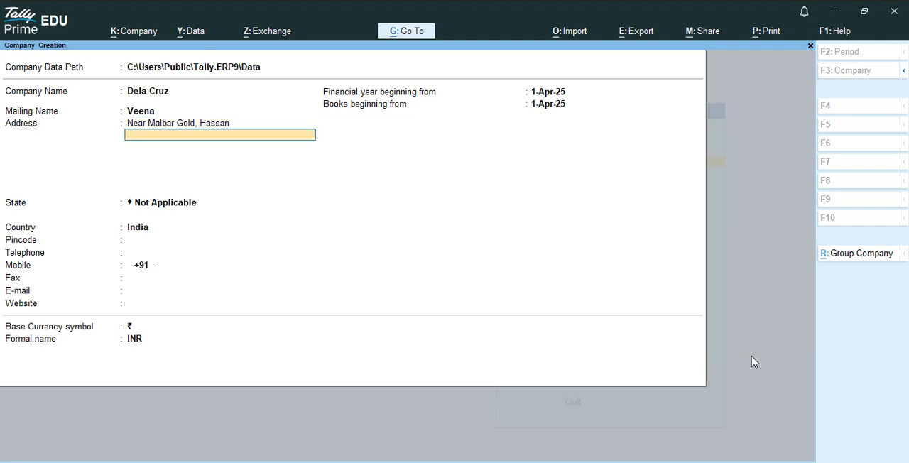
pyautogui.press('Return')
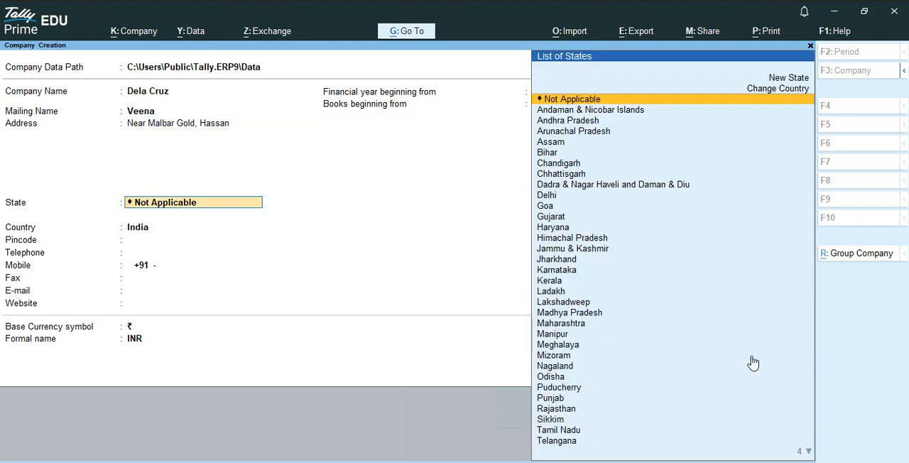
pyautogui.write('K')
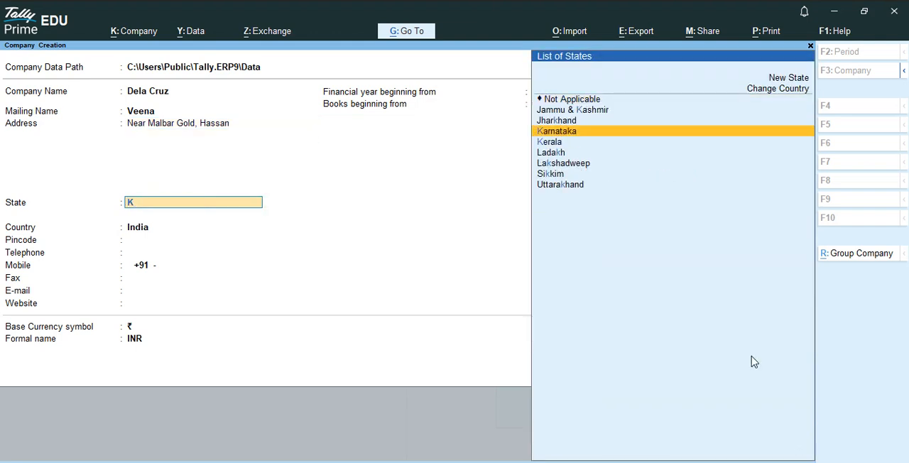
pyautogui.press('Return')
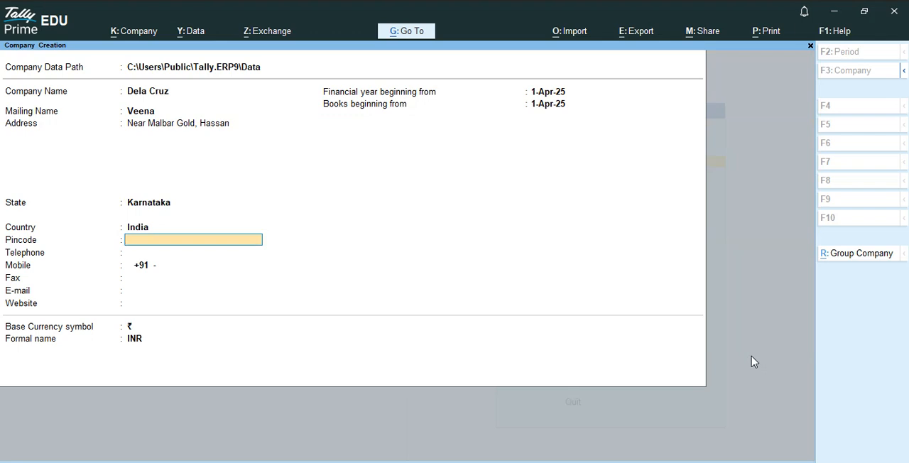
# Fill in the company's pincode, telephone number and mobile number.
pyautogui.write('458796')
pyautogui.press('Return')
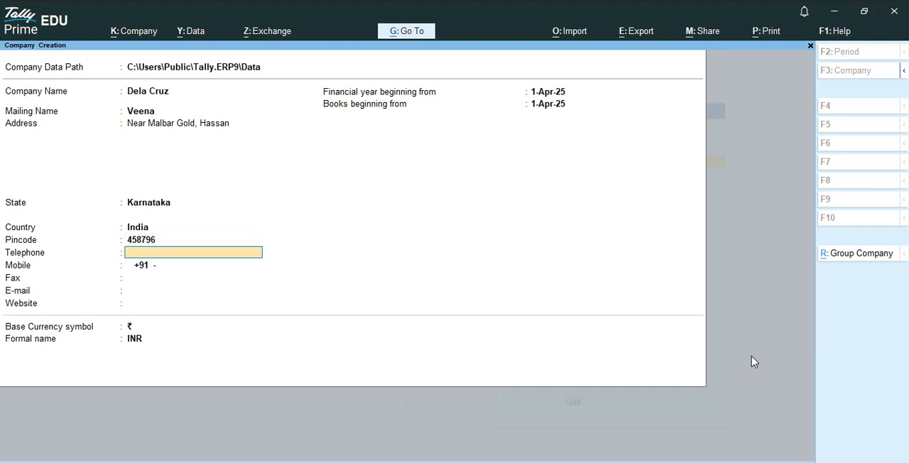
pyautogui.press('Return')
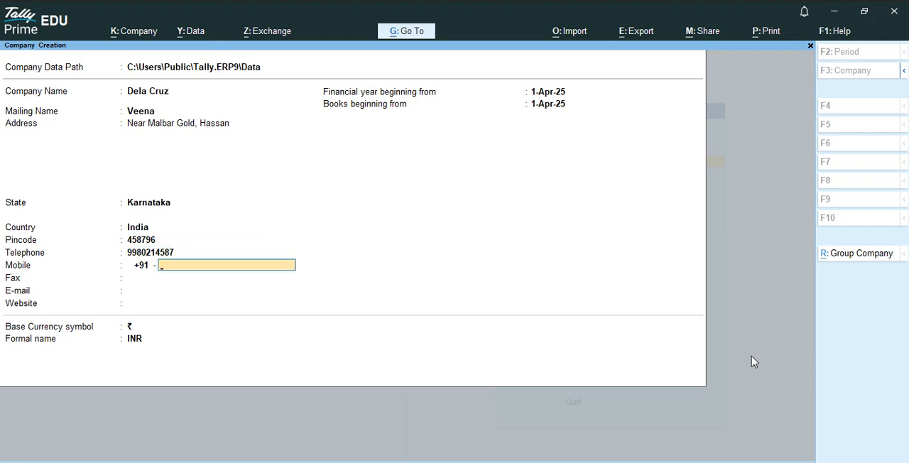
pyautogui.press('Return')
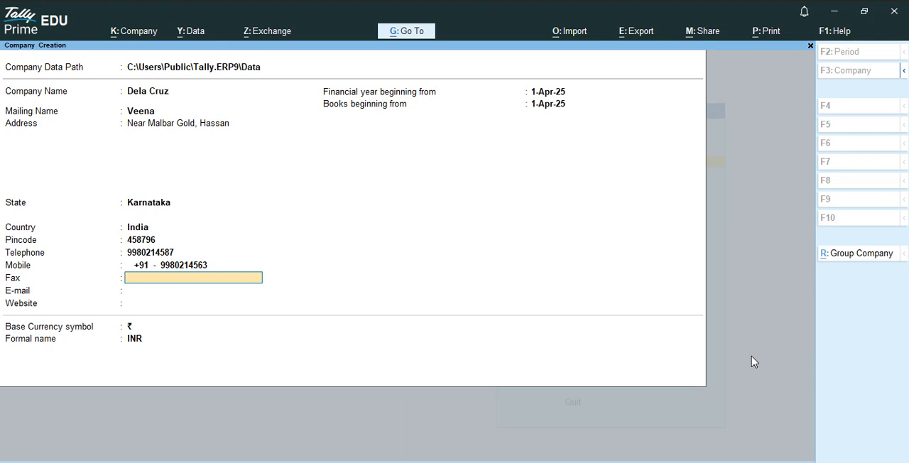
# Fill in the company's fax number.
pyautogui.press('Return')
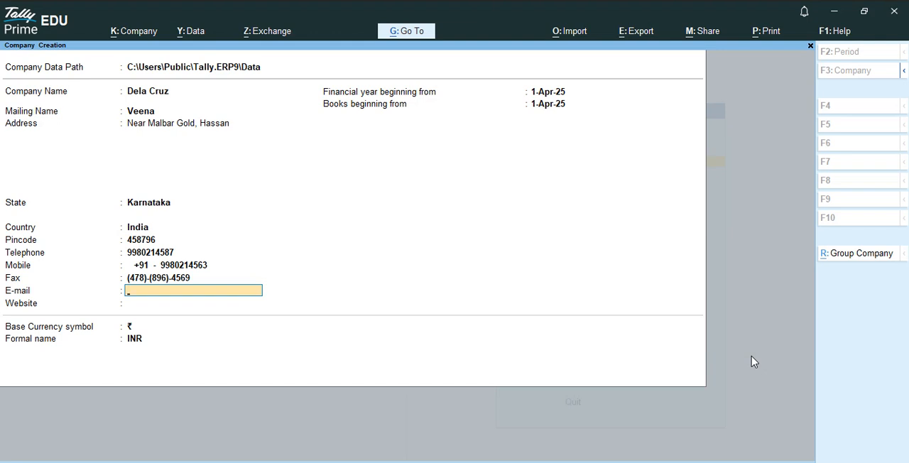
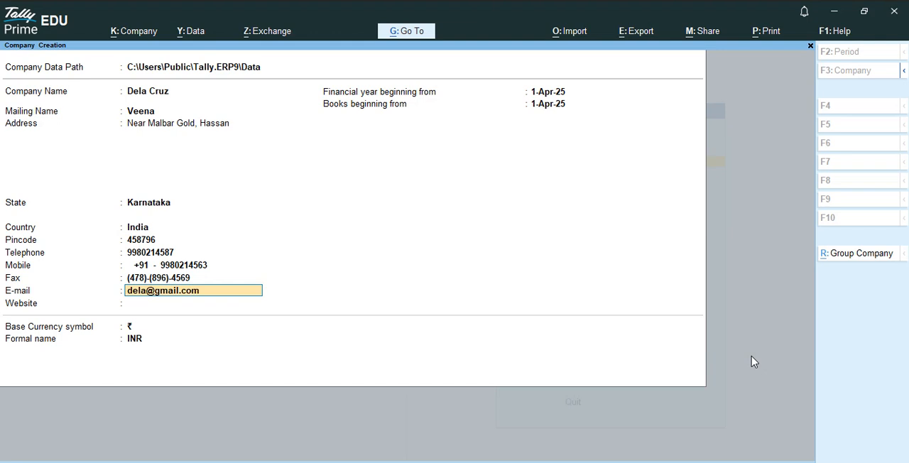
pyautogui.press('Return')
pyautogui.write('www')
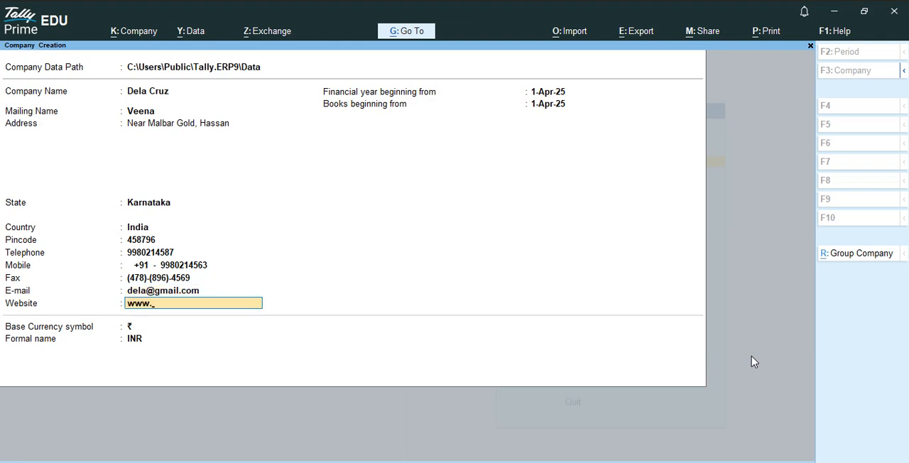
pyautogui.write('.Cruz.com')
pyautogui.press('Return')
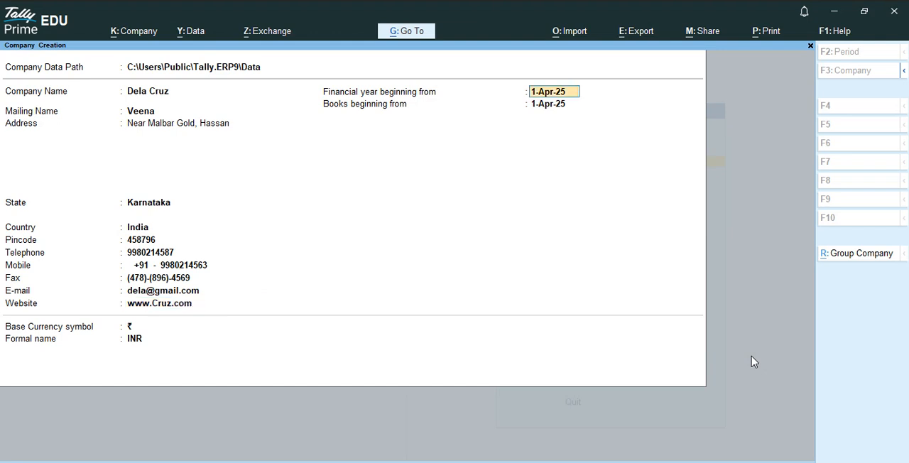
# Keep the 1-Apr-25 start dates and the INR currency, and accept the creation of the company.
pyautogui.press('Return')
pyautogui.press('Return')
pyautogui.press('Return')
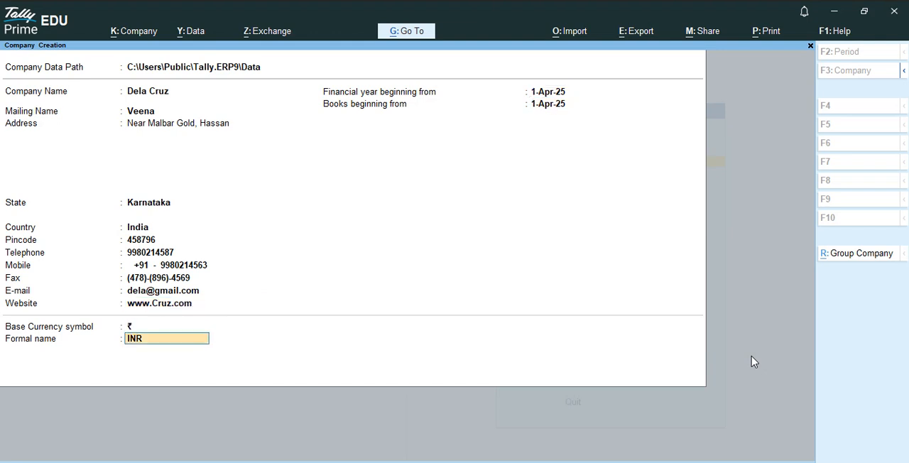
pyautogui.press('Return')
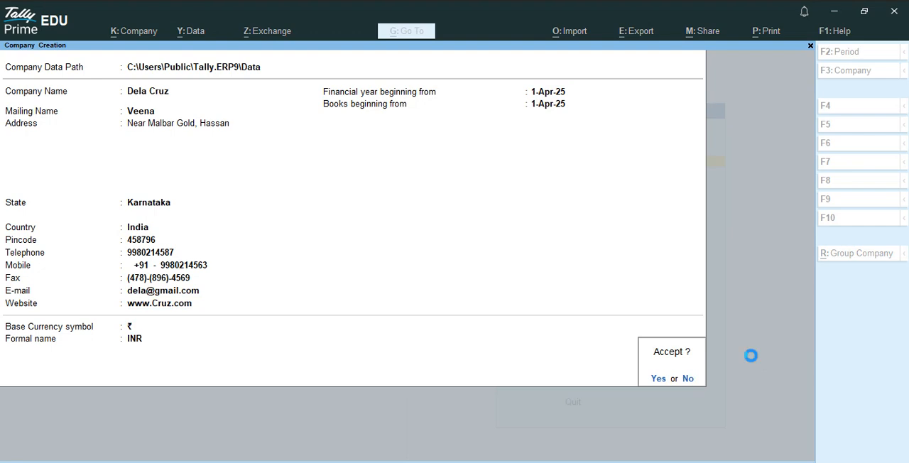
pyautogui.press('Return')
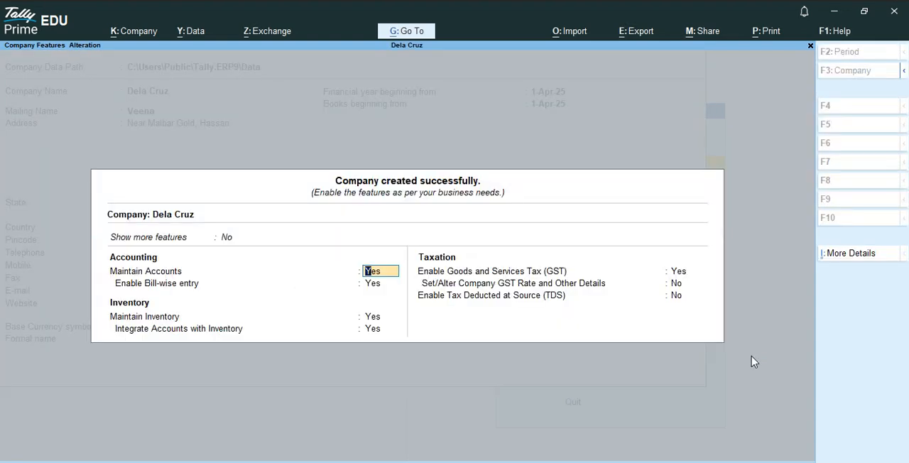
# Set both Show more features and Show all features to Yes for the Dela Cruz company.
pyautogui.press('Up')
pyautogui.press('Down')
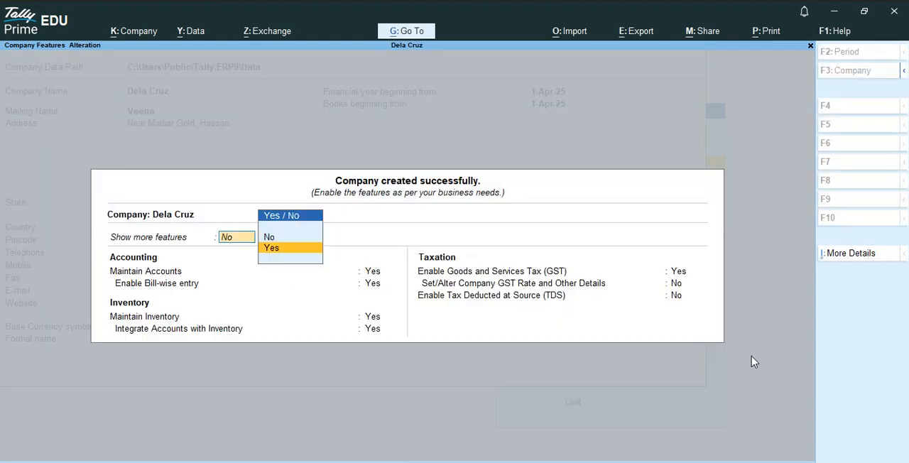
pyautogui.press('Return')
pyautogui.press('Up')
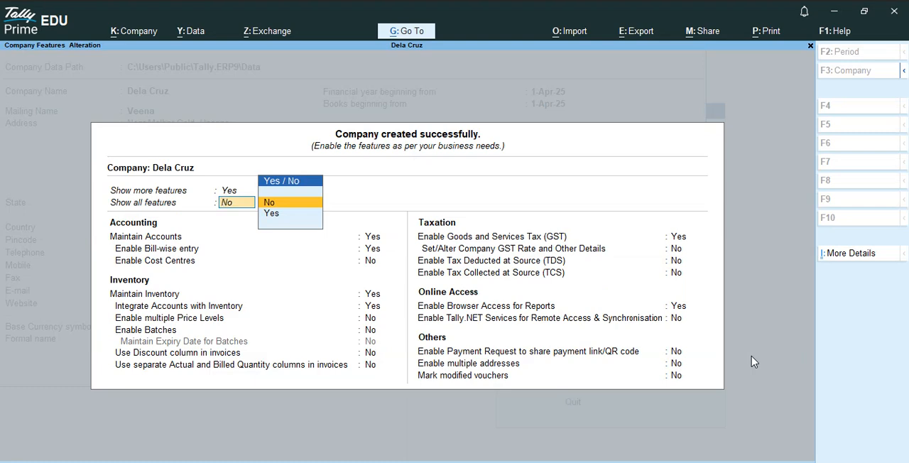
pyautogui.press('Down')
pyautogui.press('Return')
pyautogui.press('Down')
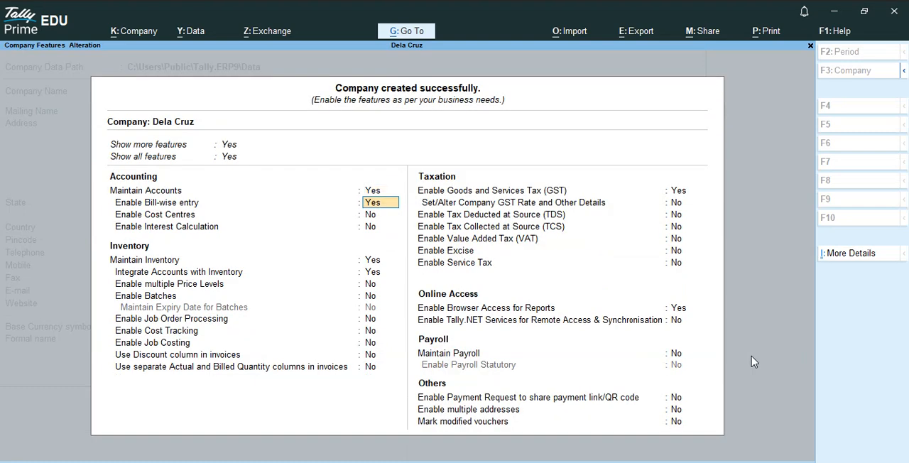
# Disable Goods and Services Tax (GST) in the features of the Dela Cruz company.
pyautogui.press('Down')
pyautogui.press('Down')
pyautogui.press('Down')
pyautogui.press('Down')
pyautogui.press('Down')
pyautogui.press('Down')
pyautogui.press('Down')
pyautogui.press('Down')
pyautogui.press('Down')
pyautogui.press('Down')
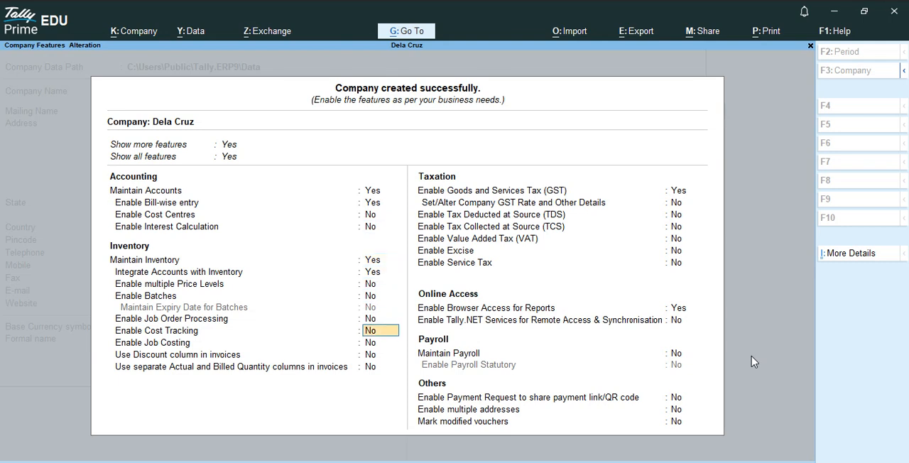
pyautogui.press('Down')
pyautogui.press('Down')
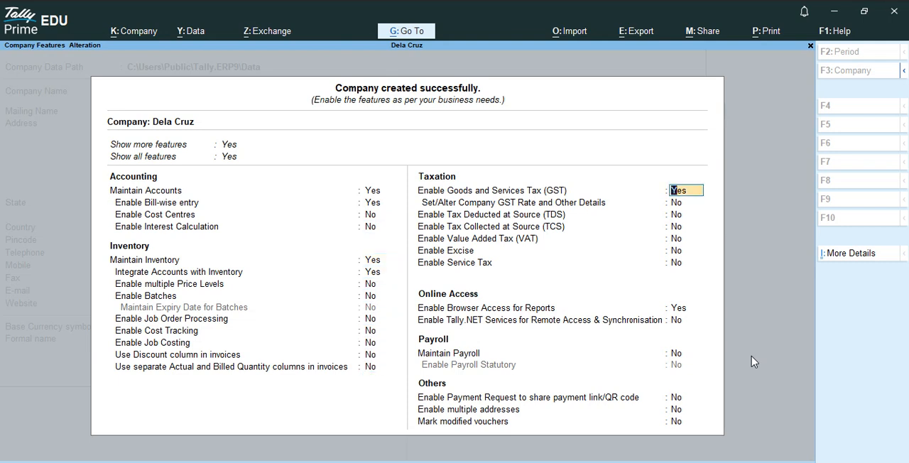
pyautogui.write('n')
pyautogui.press('Return')
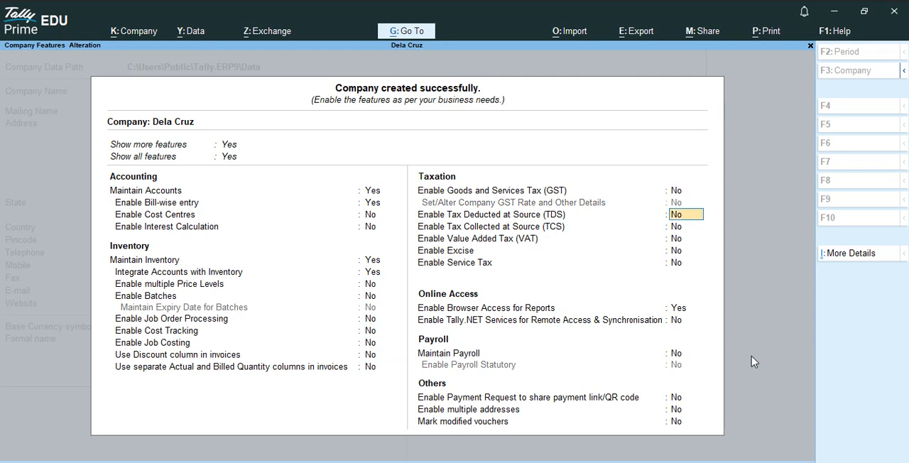
# Accept the remaining taxation, online access, payroll and other settings as they are, and save the company features.
pyautogui.press('Down')
pyautogui.press('Down')
pyautogui.press('Down')
pyautogui.press('Down')
pyautogui.press('Down')
pyautogui.press('Down')
pyautogui.press('Down')
pyautogui.press('Down')
pyautogui.press('Down')
pyautogui.press('Down')
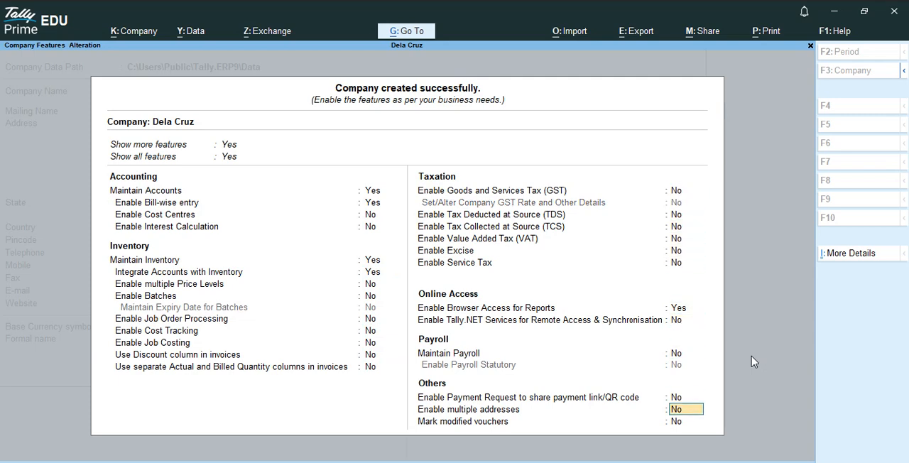
pyautogui.press('Return')
pyautogui.press('Return')
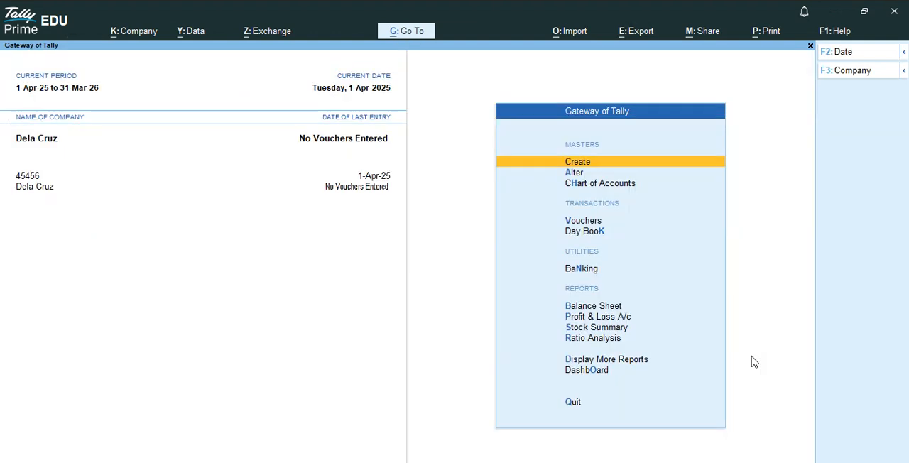
# Open the list of ledgers in the Chart of Accounts.
pyautogui.press('Down')
pyautogui.press('Down')
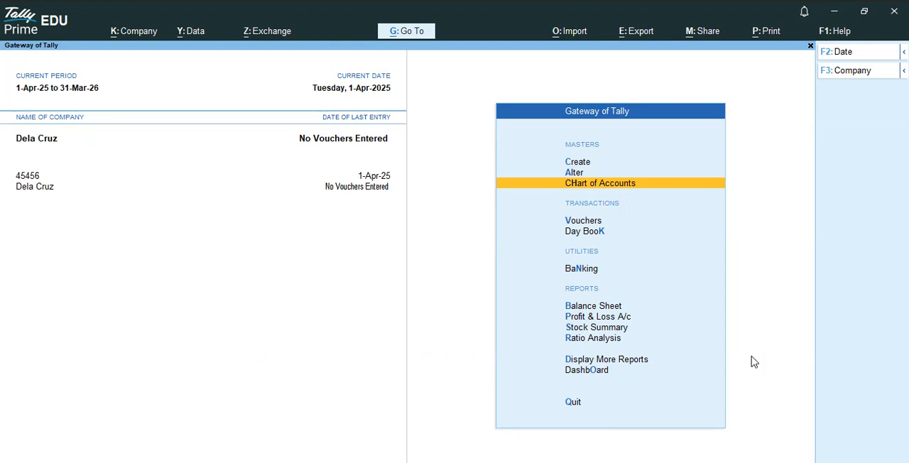
pyautogui.press('Return')
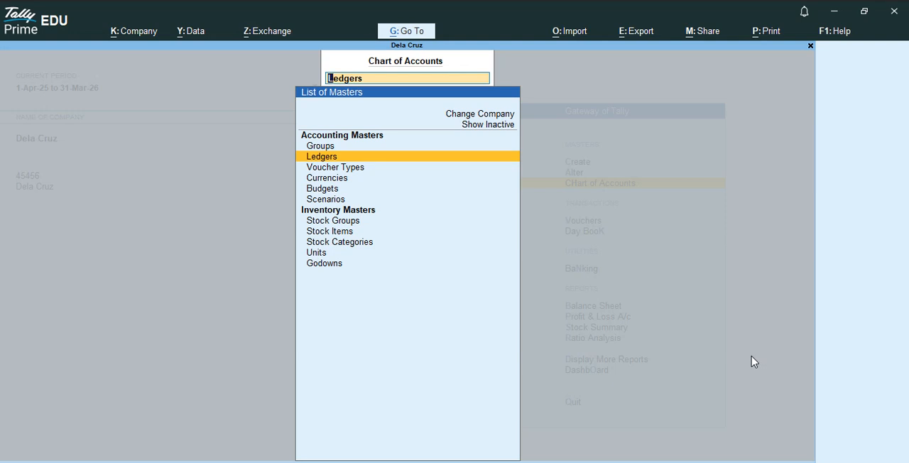
pyautogui.press('Return')
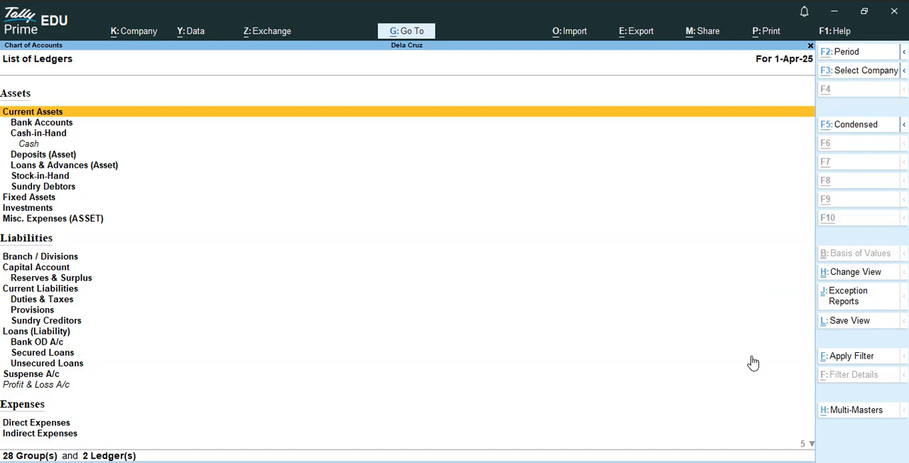
# Open the multi-ledger alteration for all groups (All Items).
pyautogui.hotkey('alt', 'h')
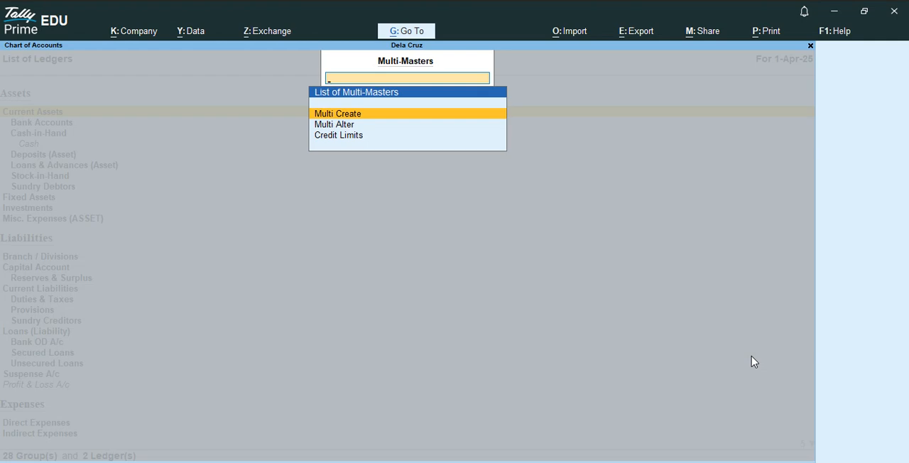
pyautogui.press('Down')
pyautogui.press('Return')
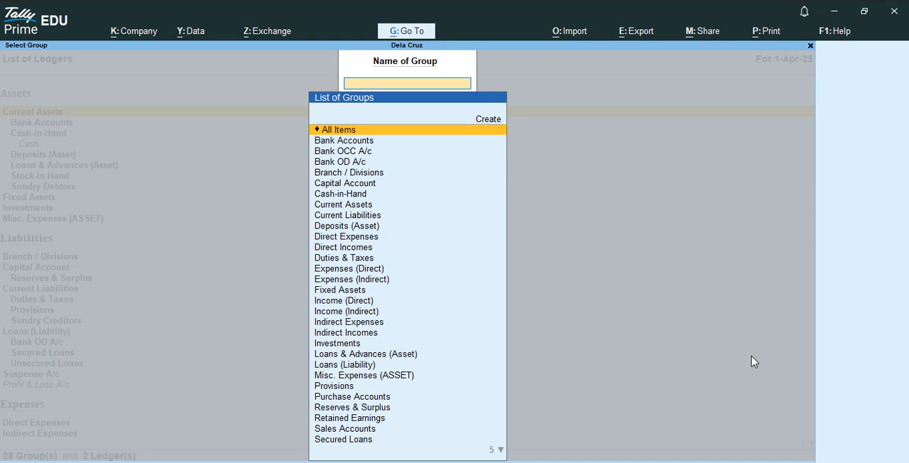
pyautogui.press('Return')
pyautogui.press('Return')
pyautogui.press('Return')
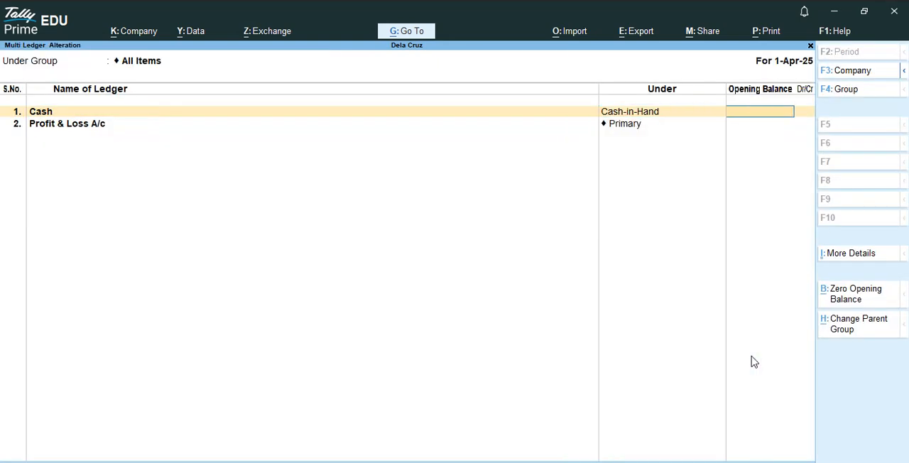
# Set the opening balance of the Cash ledger to 5,44,500 Dr and go on to a new ledger row.
pyautogui.write('544500')
pyautogui.press('Return')
pyautogui.press('Return')
pyautogui.press('Return')
pyautogui.press('Return')
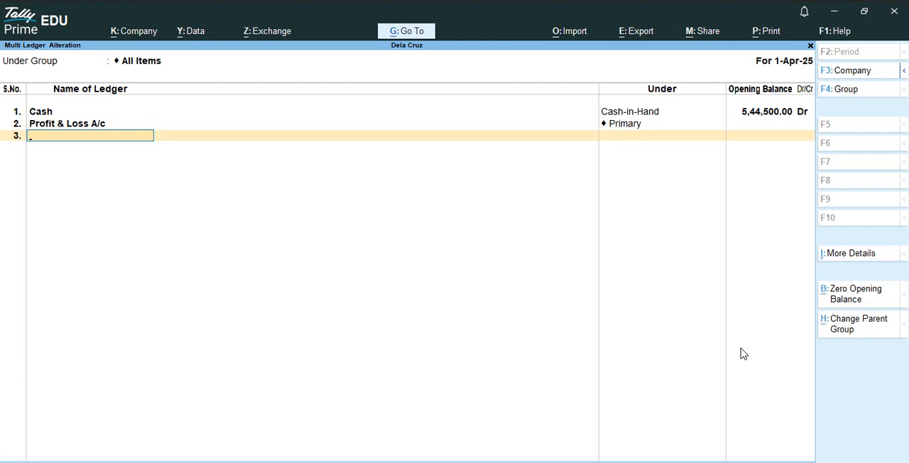
# Add the ledger Computer Equipment's under Fixed Assets with an opening balance of 2,00,000 Dr.
pyautogui.write("Computer Equipment's")
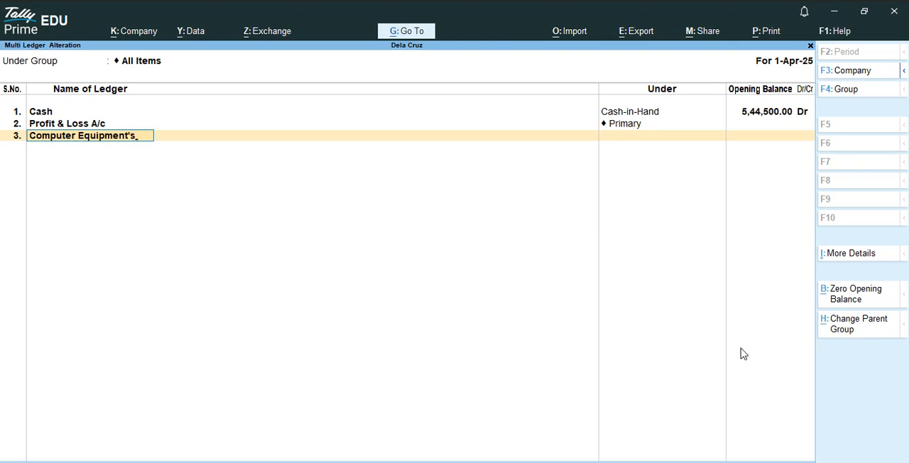
pyautogui.press('Return')
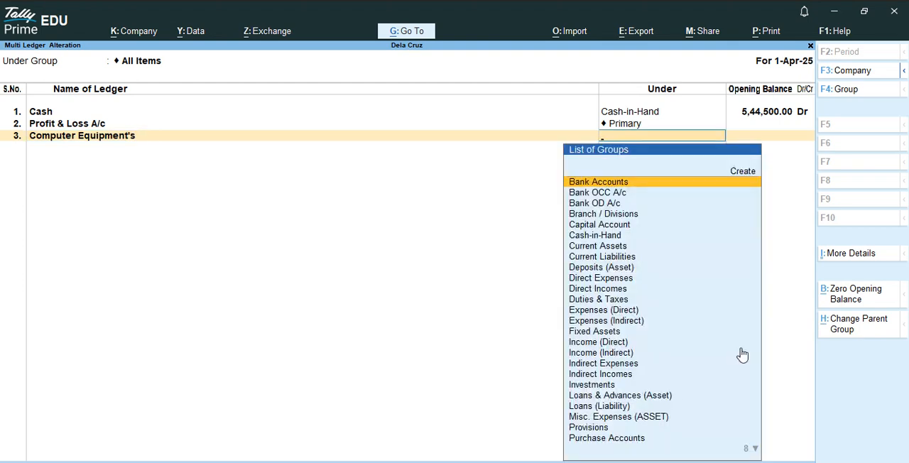
pyautogui.write('f')
pyautogui.press('Return')
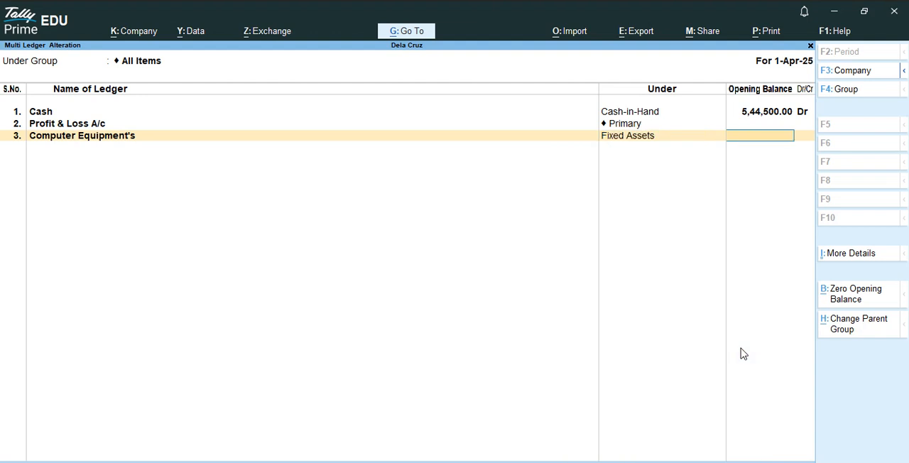
pyautogui.write('200000')
pyautogui.press('Return')
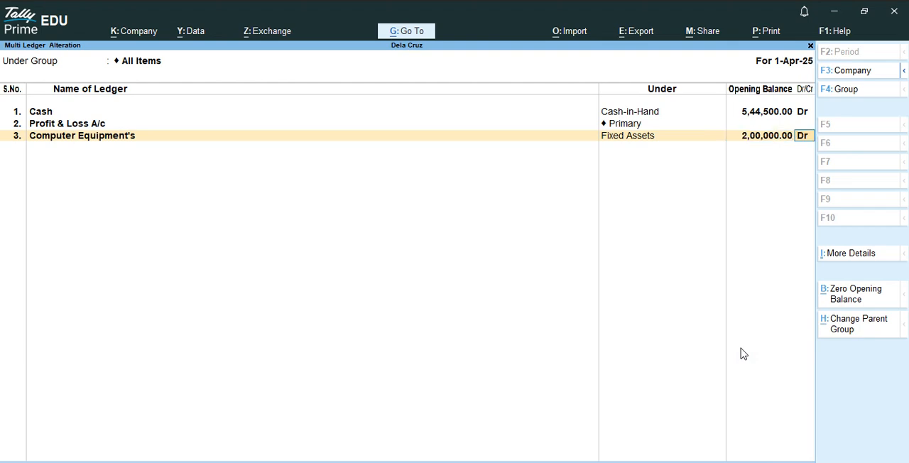
pyautogui.press('Return')
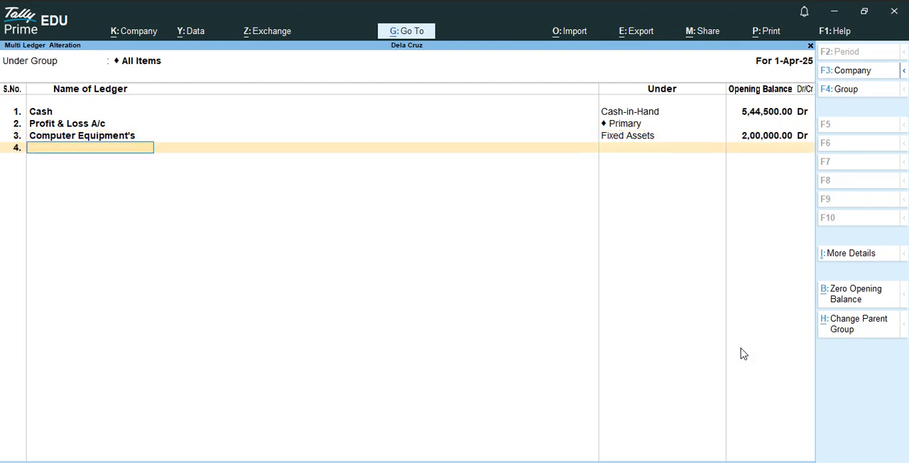
# Add the ledger Equipments in Office under Fixed Assets with an opening balance of 20,000 Dr.
pyautogui.write('Equipments in')
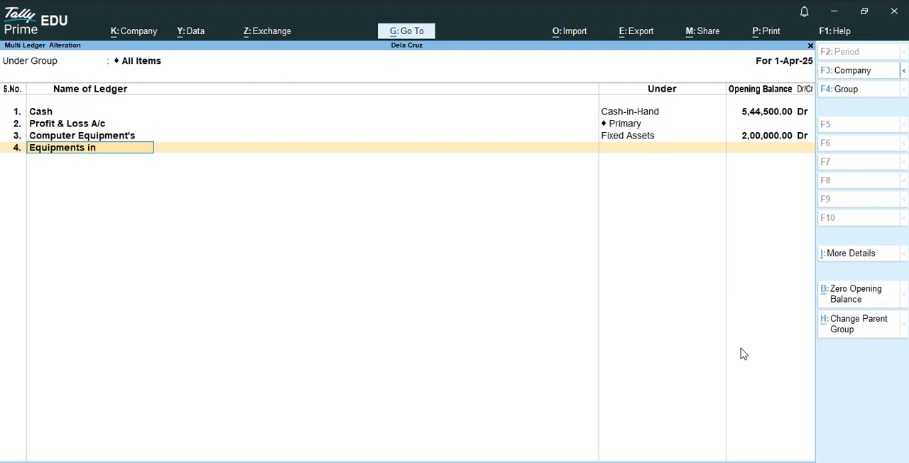
pyautogui.write(' Office')
pyautogui.press('Return')
pyautogui.write('fix')
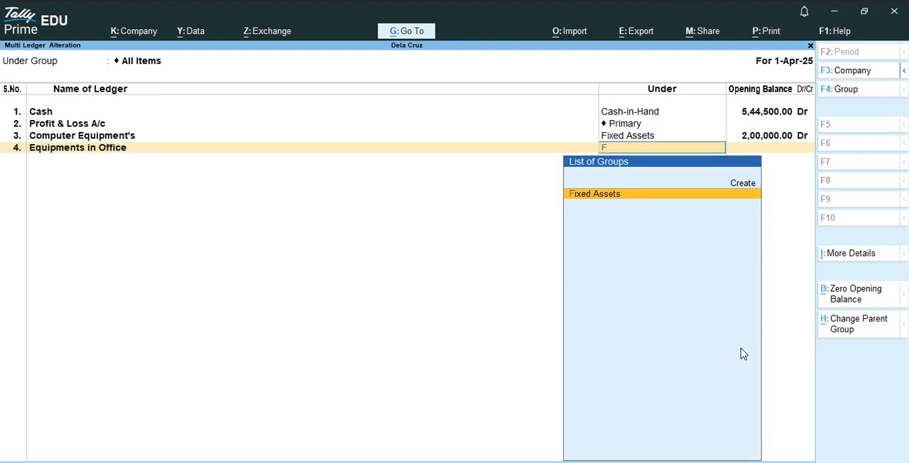
pyautogui.press('Return')
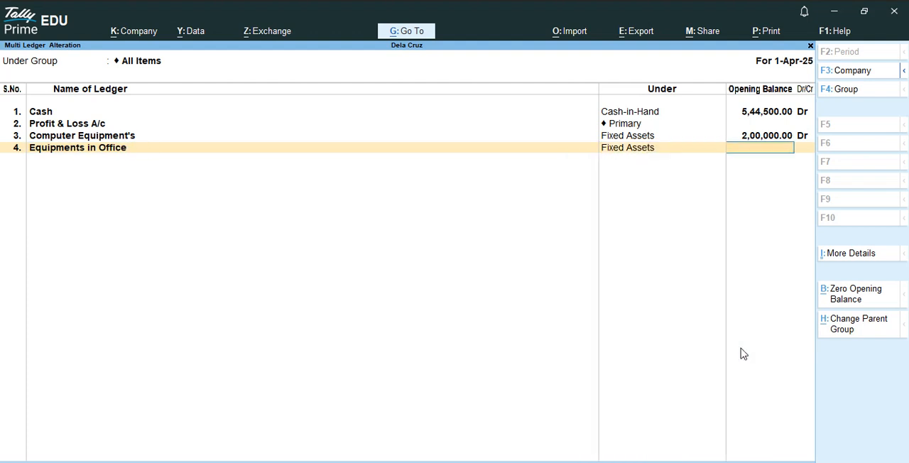
pyautogui.write('20000')
pyautogui.press('Return')
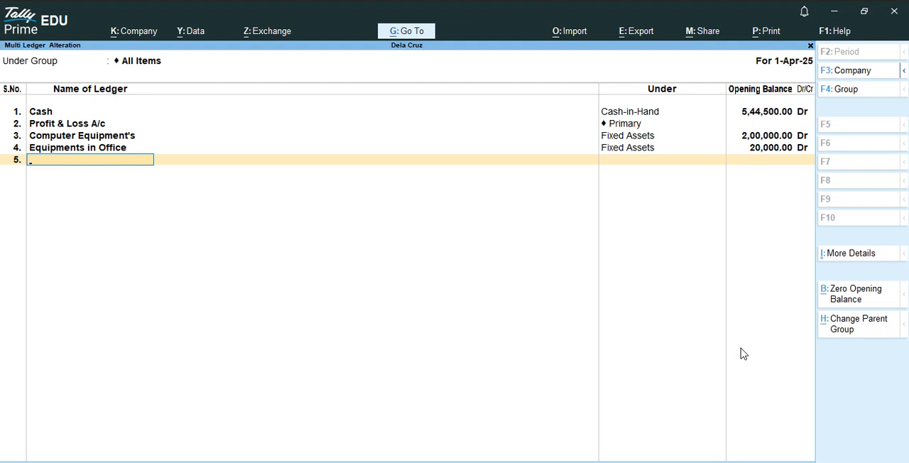
# Add the ledger Debtors under Sundry Debtors with an opening balance of 52,000 Dr.
pyautogui.write('Debtors')
pyautogui.press('Return')
pyautogui.write('S')
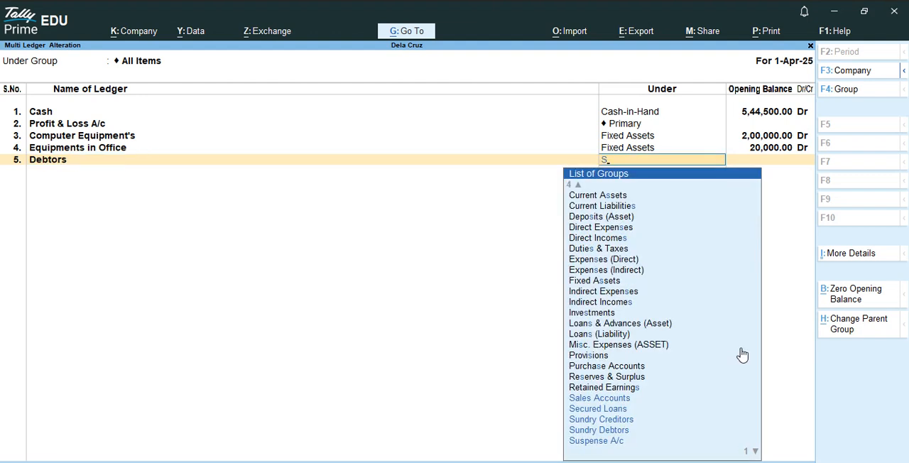
pyautogui.press('Down')
pyautogui.press('Down')
pyautogui.press('Down')
pyautogui.press('Down')
pyautogui.press('Return')
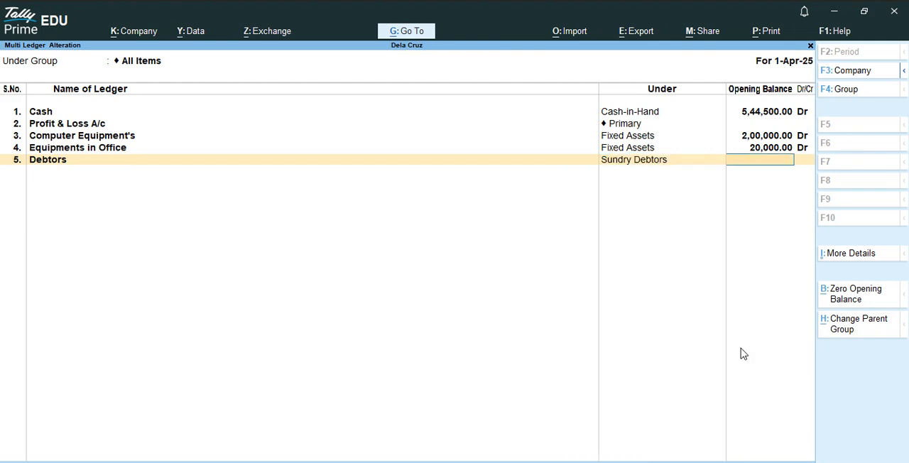
pyautogui.write('52000.')
pyautogui.press('Return')
# Accept the bill-wise breakup of Debtors without any bill reference, leaving the full amount on account.
pyautogui.press('Return')
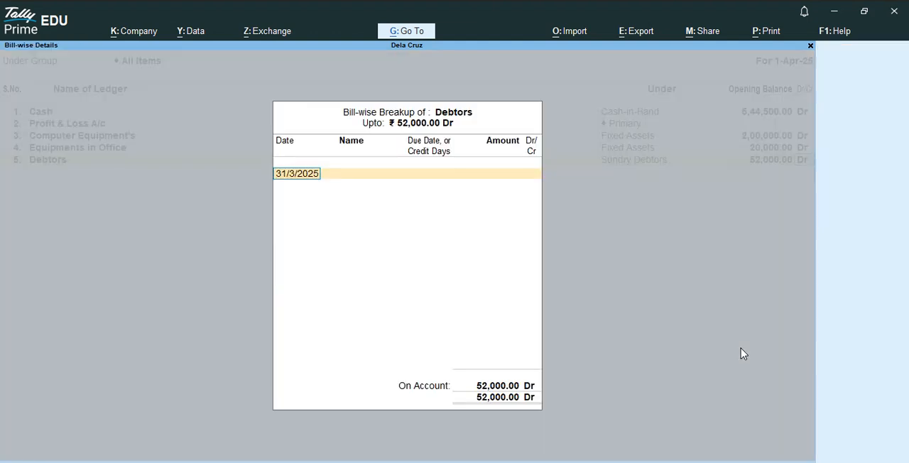
pyautogui.press('Return')
pyautogui.press('Return')
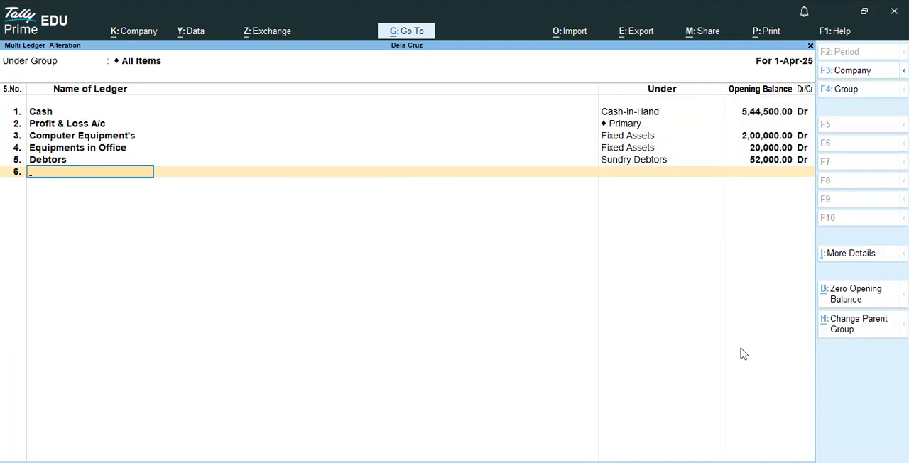
pyautogui.press('Return')
pyautogui.press('n')
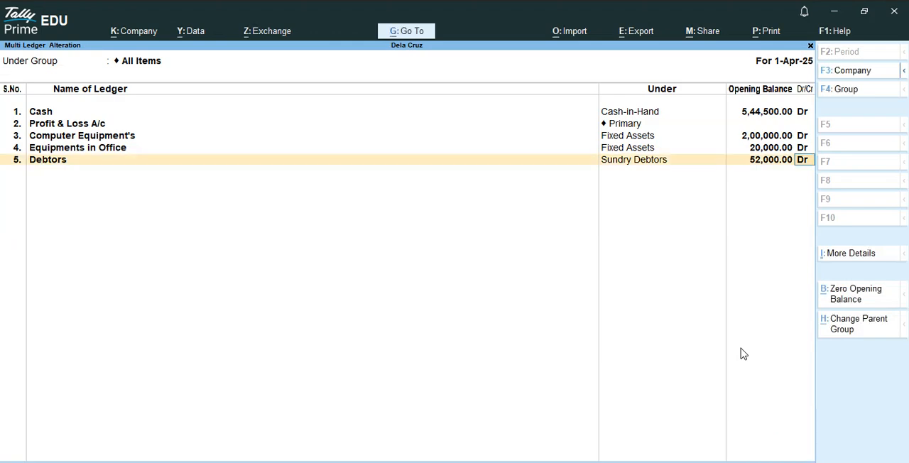
pyautogui.press('Return')
pyautogui.press('Return')
pyautogui.press('Return')
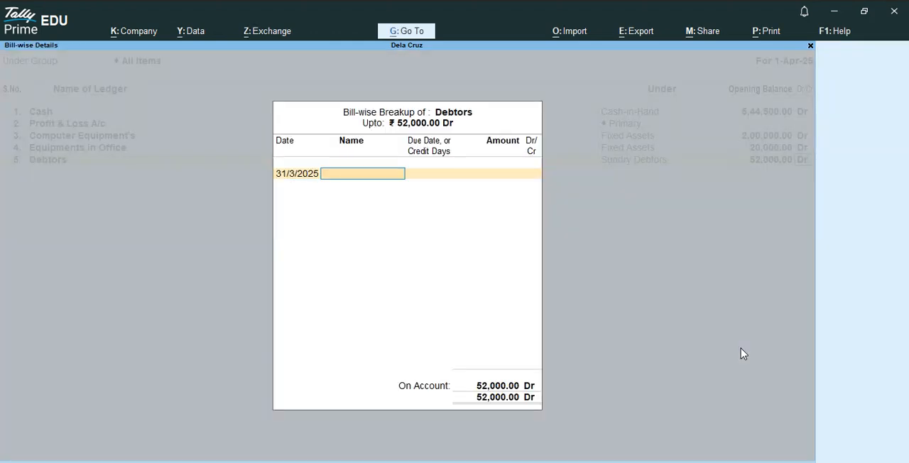
pyautogui.press('Return')
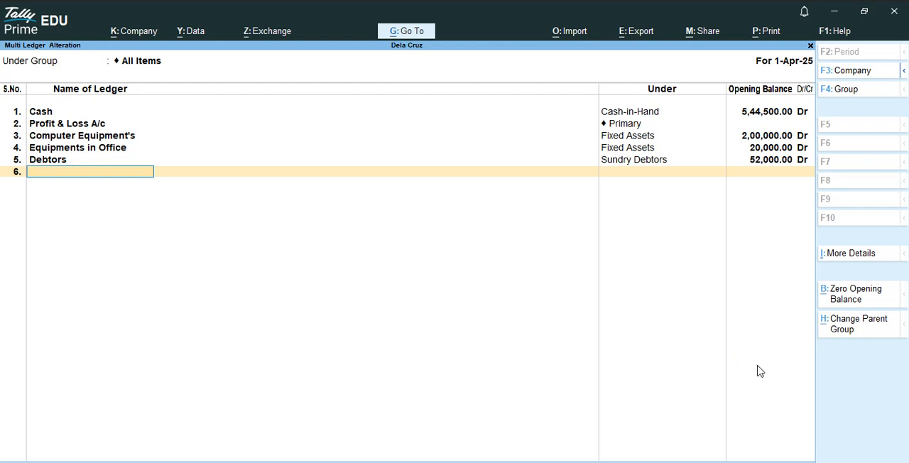
# Add the ledger Capital under Capital Account with an opening balance of 6,00,000 Cr.
pyautogui.write('Ca')
pyautogui.write('pital')
pyautogui.press('Return')
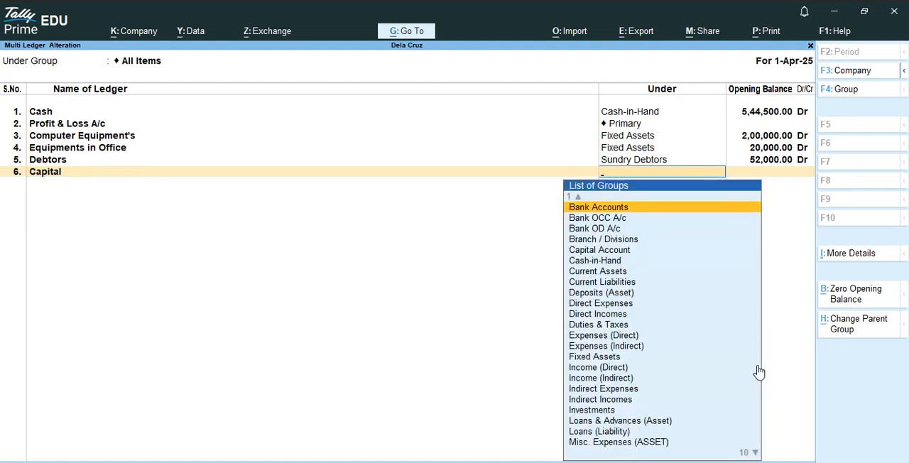
pyautogui.write('C')
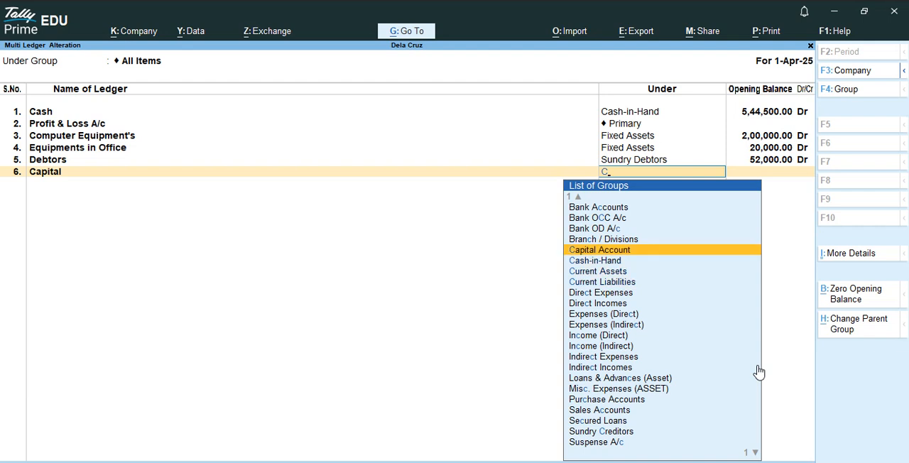
pyautogui.press('Return')
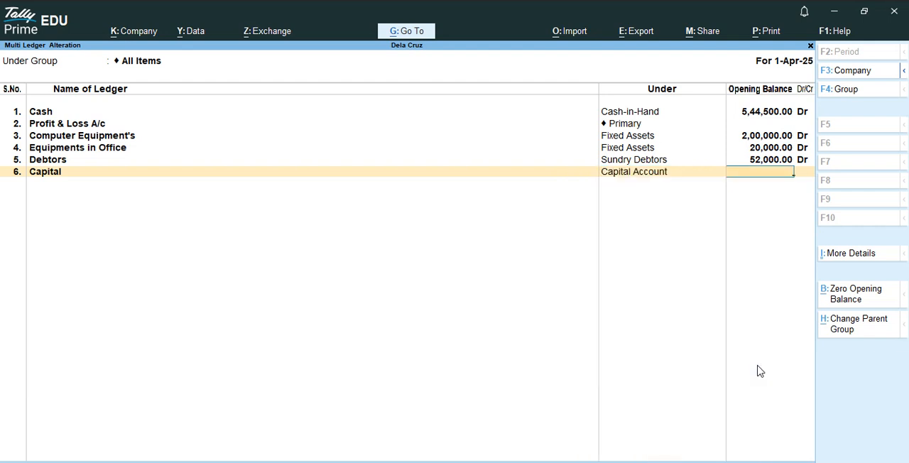
pyautogui.write('600000')
pyautogui.press('Return')
pyautogui.press('Return')
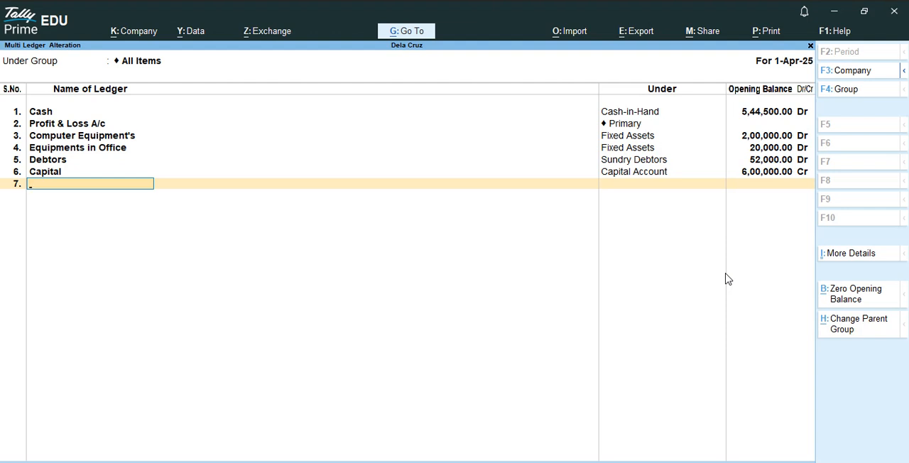
# Add the ledger Drawings on Capital under Capital Account with an opening balance of 500 Dr.
pyautogui.write('Drawings on Capiyt')
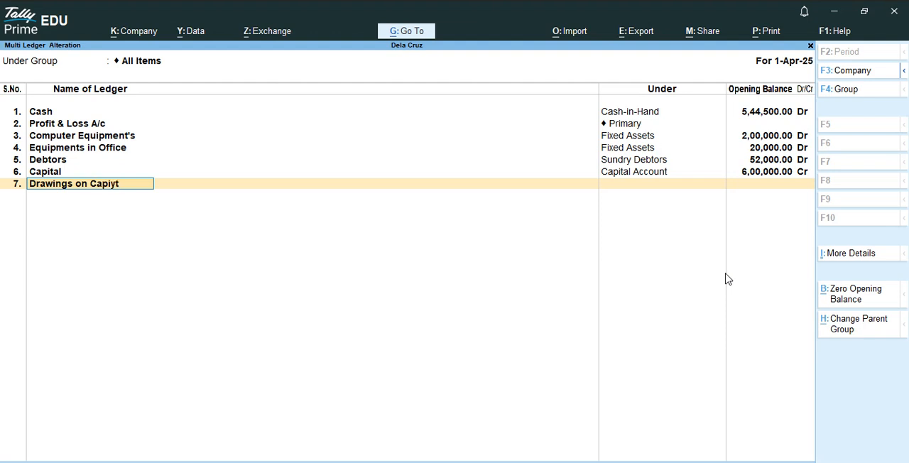
pyautogui.press('BackSpace')
pyautogui.press('BackSpace')
pyautogui.write('ta')
pyautogui.press('Return')
pyautogui.write('C')
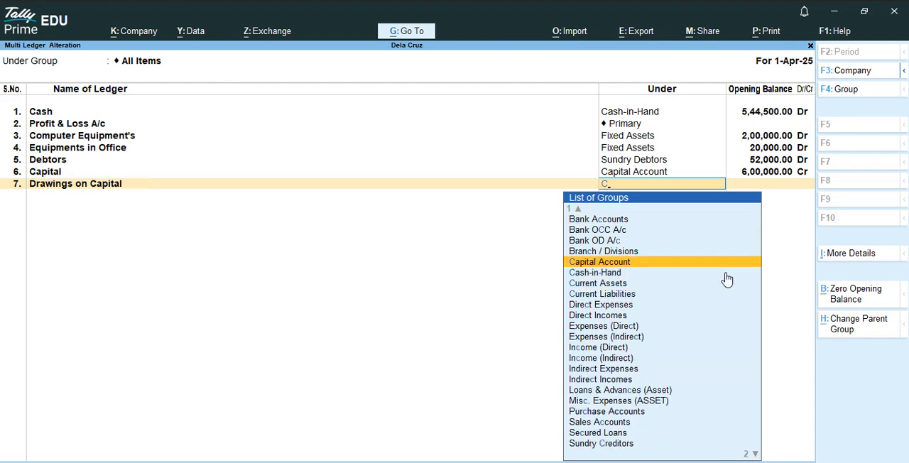
pyautogui.press('Return')
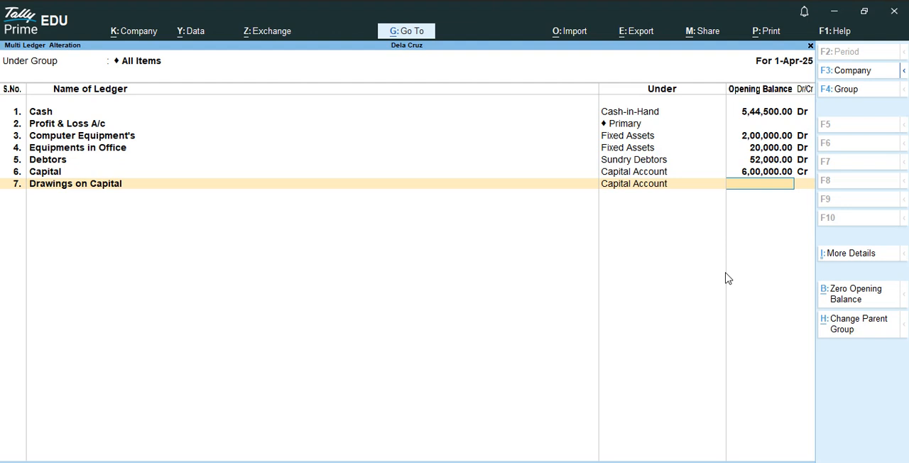
pyautogui.write('500')
pyautogui.press('Return')
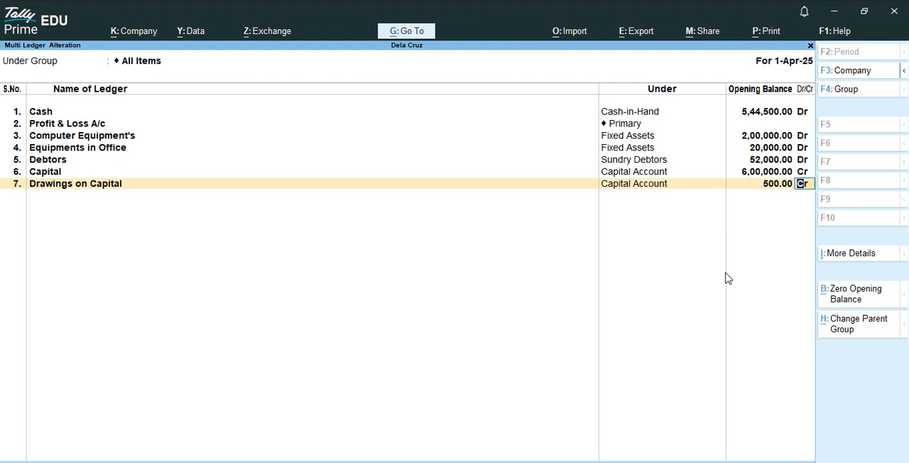
pyautogui.write('d')
pyautogui.press('Return')
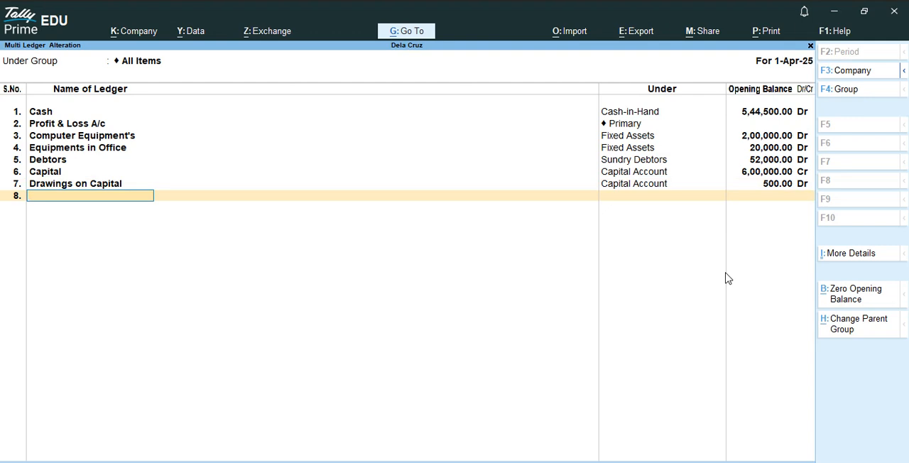
# Add the ledger Creditors under Sundry Creditors with an opening balance of 5,500 Cr, leaving its bill-wise amount on account.
pyautogui.write('Creditors')
pyautogui.press('Return')
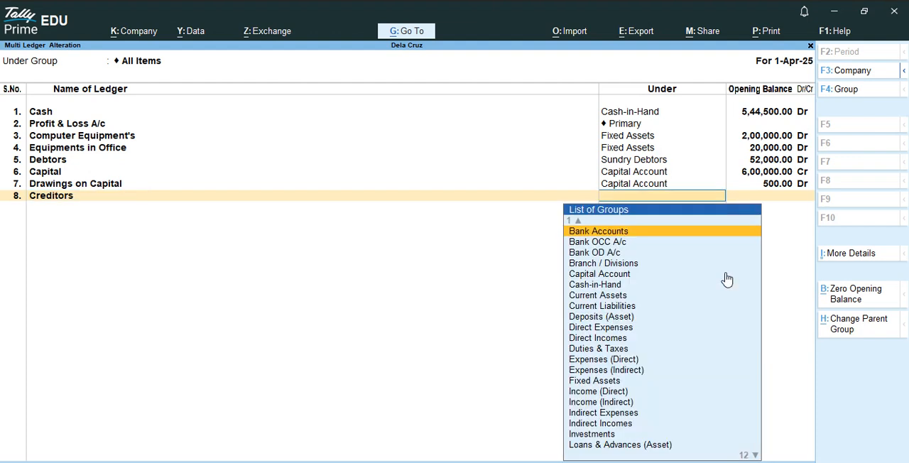
pyautogui.write('S')
pyautogui.press('Down')
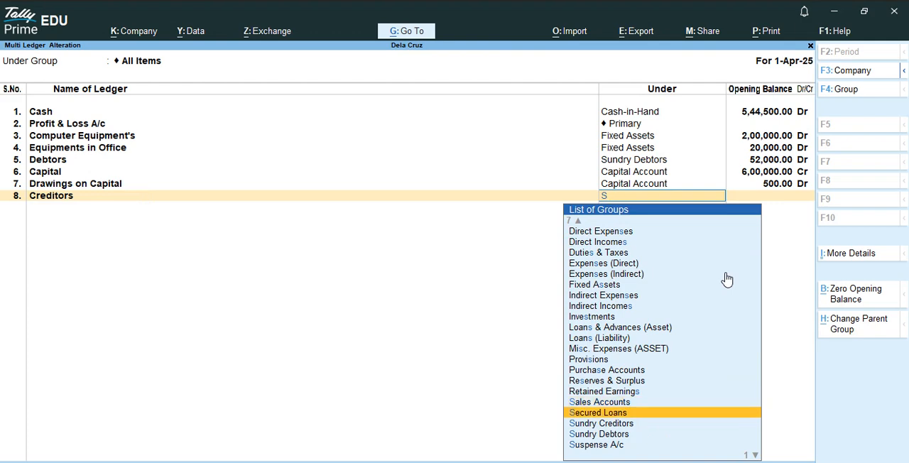
pyautogui.press('Down')
pyautogui.press('Return')
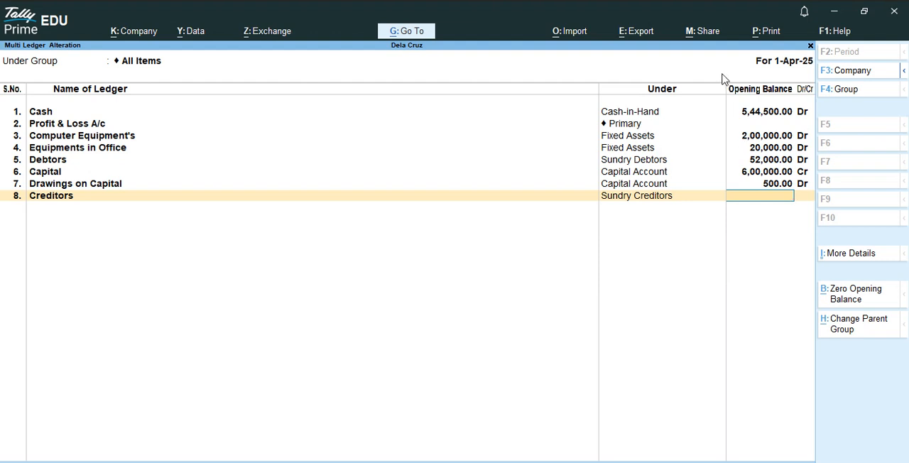
pyautogui.write('5500')
pyautogui.press('Return')
pyautogui.press('Return')
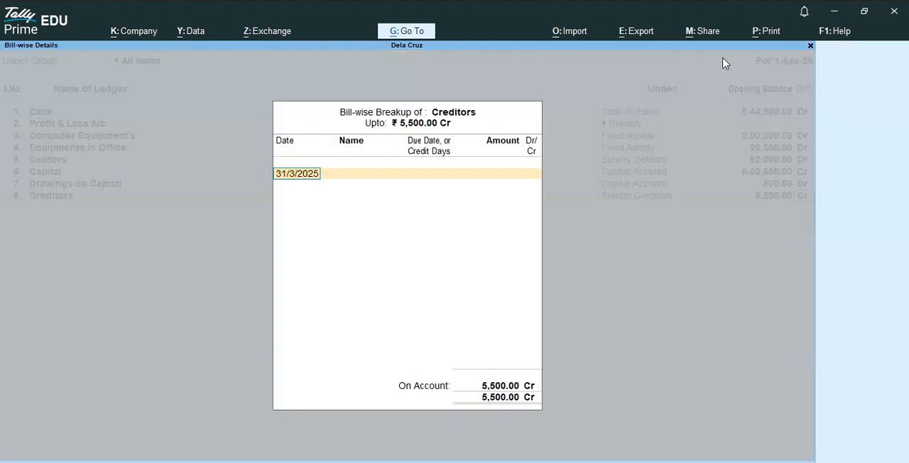
pyautogui.press('Return')
pyautogui.press('Return')
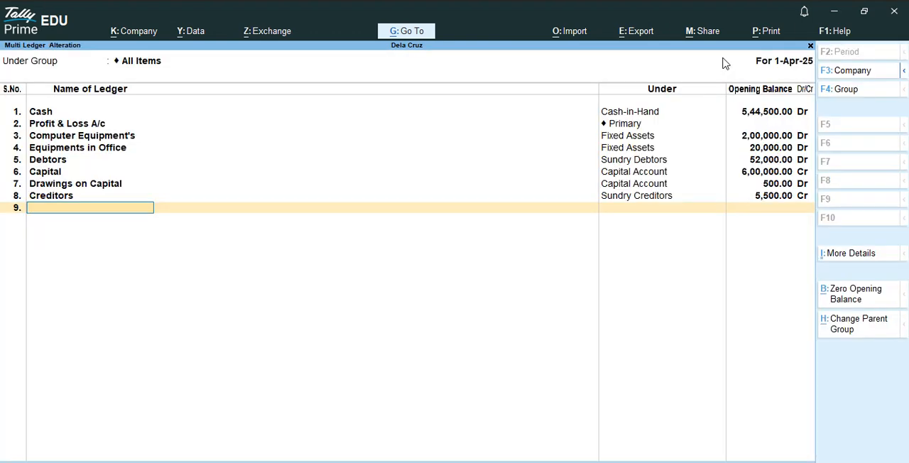
# Add a ledger named Service Randered under the Indirect Incomes group.
pyautogui.write('D')
pyautogui.press('BackSpace')
pyautogui.write('Service Randered')
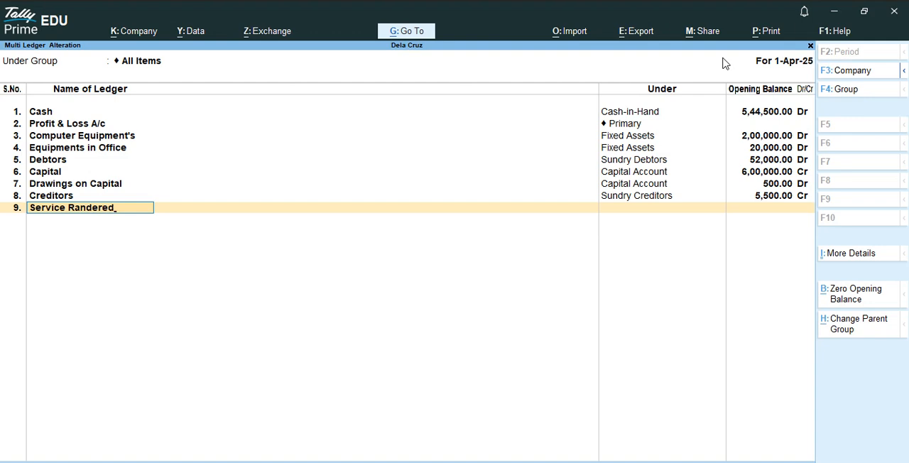
pyautogui.press('Return')
pyautogui.write('i')
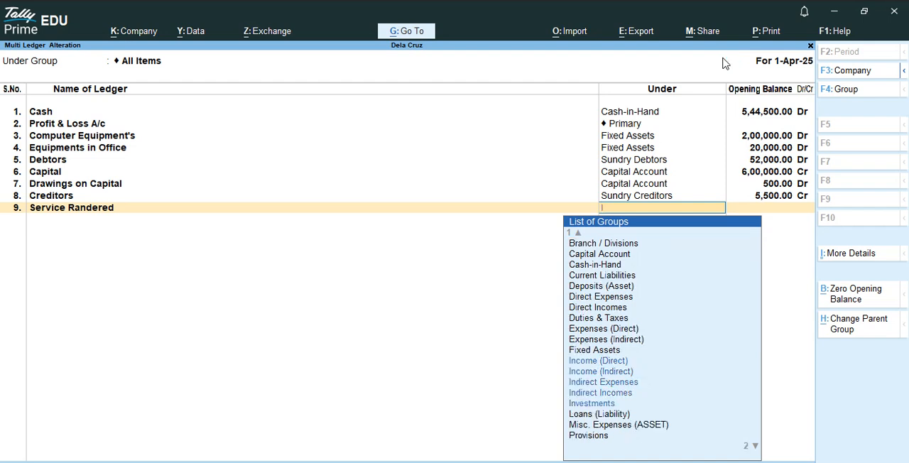
pyautogui.press('Down')
pyautogui.press('Down')
pyautogui.press('Down')
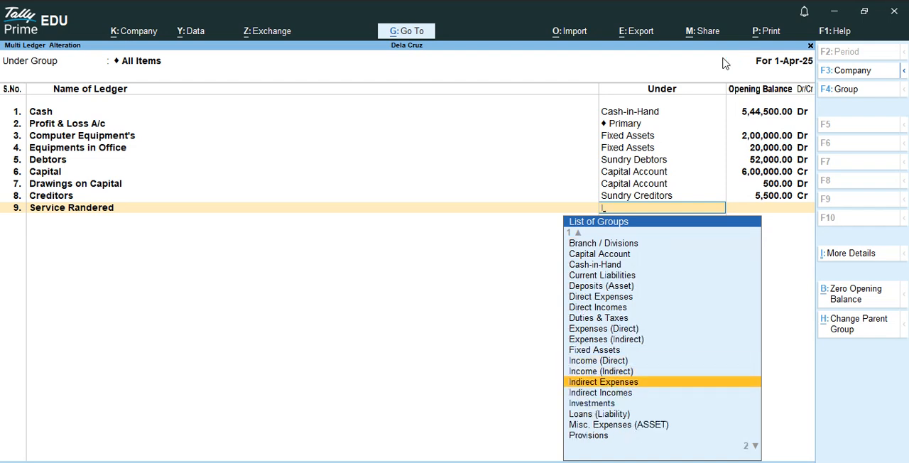
pyautogui.press('Up')
pyautogui.press('Down')
pyautogui.press('Down')
pyautogui.press('Return')
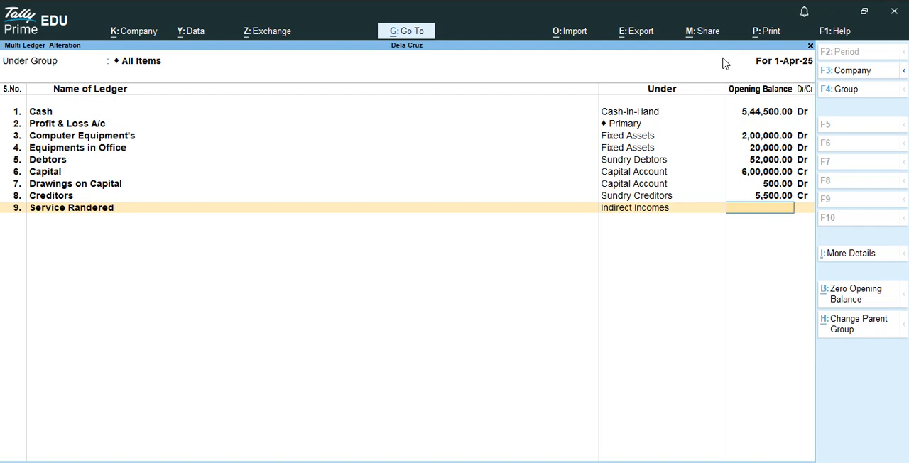
# Set the Service Randered ledger's opening balance to 2,39,000 Cr.
pyautogui.write('239000')
pyautogui.press('Return')
pyautogui.press('c')
pyautogui.press('Return')
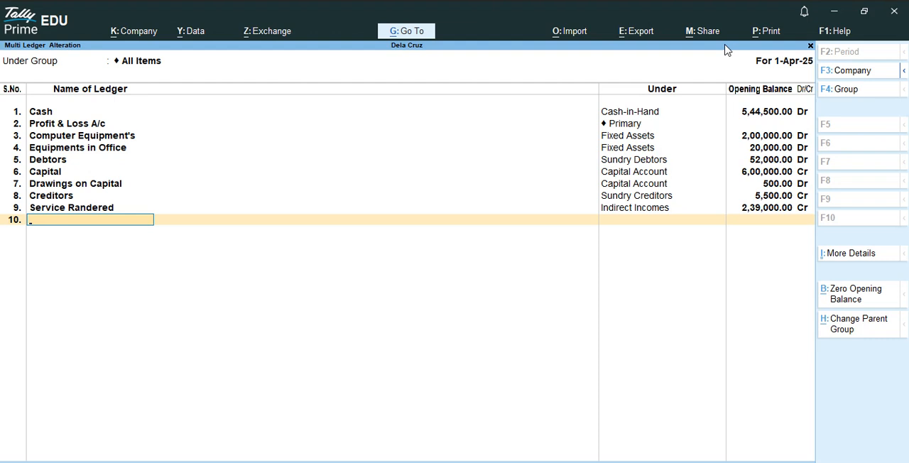
# Add the ledger Rent Paid under Indirect Expenses with an opening balance of 5,900 Dr.
pyautogui.write('Rent Paid')
pyautogui.press('Return')
pyautogui.write('I')
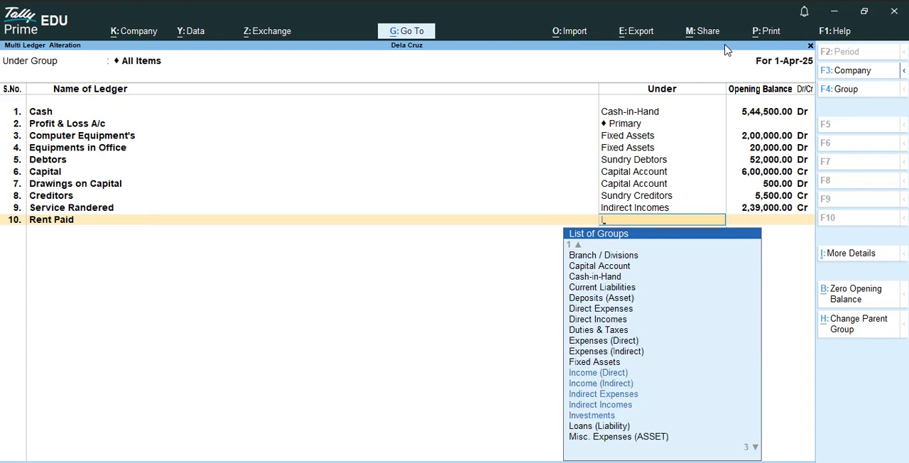
pyautogui.press('Down')
pyautogui.press('Down')
pyautogui.press('Down')
pyautogui.press('Return')
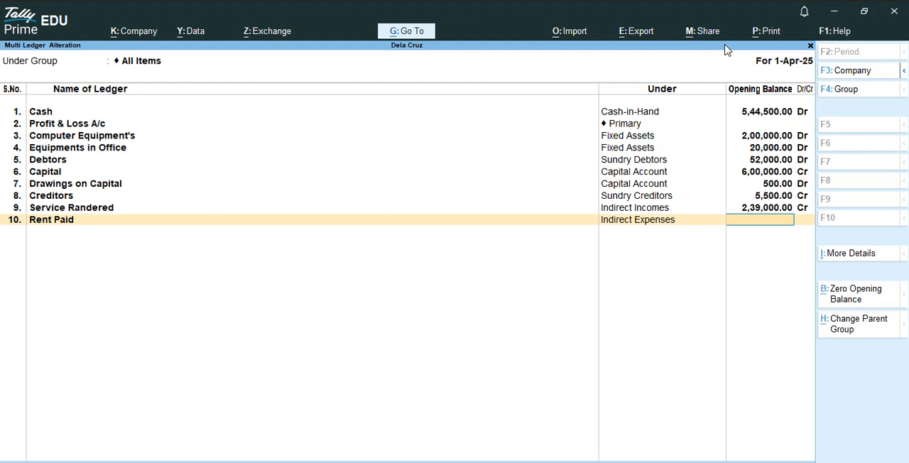
pyautogui.write('5900')
pyautogui.press('Return')
# Add the ledger Salary & Wages under Indirect Expenses with an opening balance of 5,600 Dr.
pyautogui.press('Return')
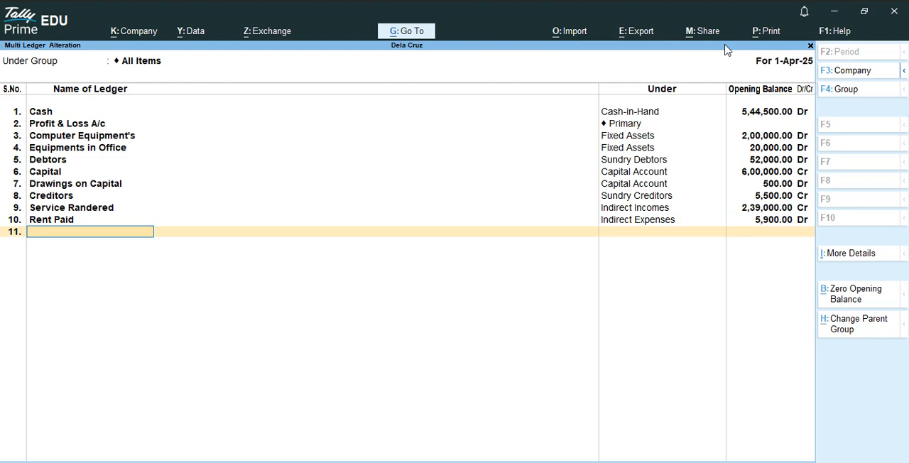
pyautogui.write('Salary & Wages')
pyautogui.press('Return')
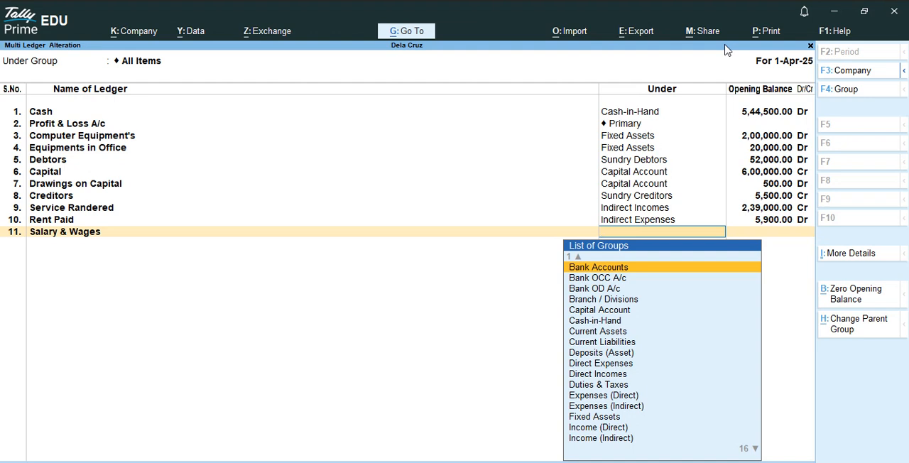
pyautogui.write('I')
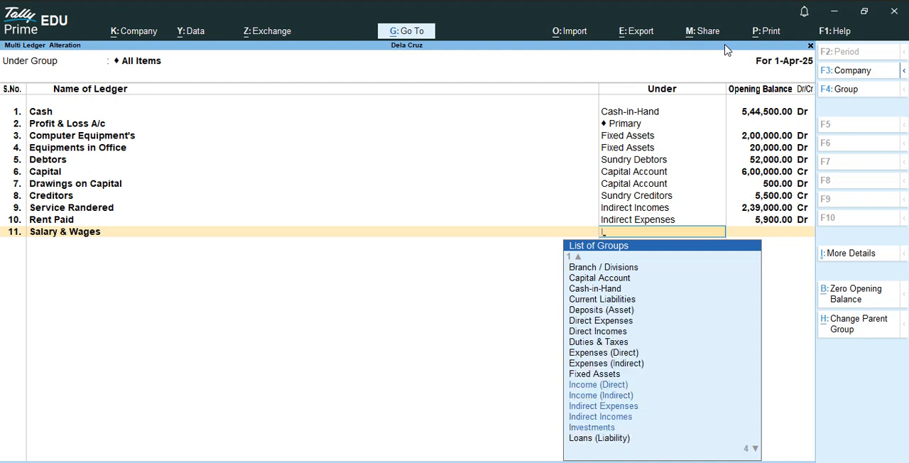
pyautogui.press('Down')
pyautogui.press('Down')
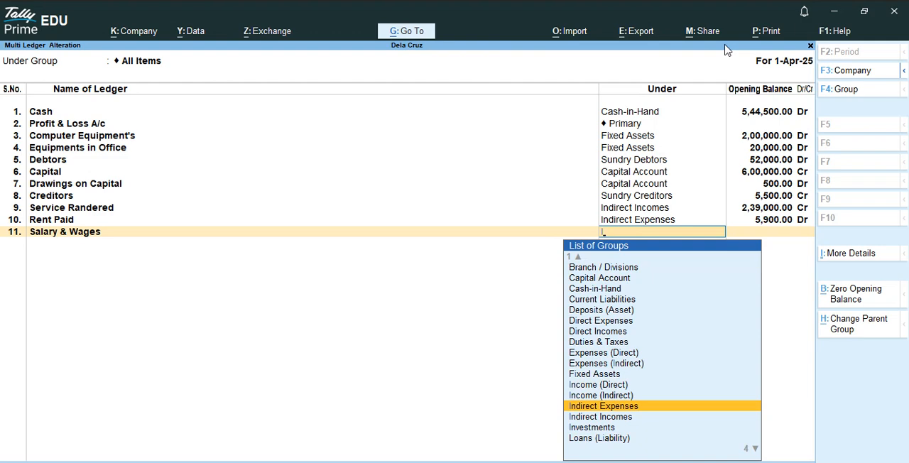
pyautogui.press('Return')
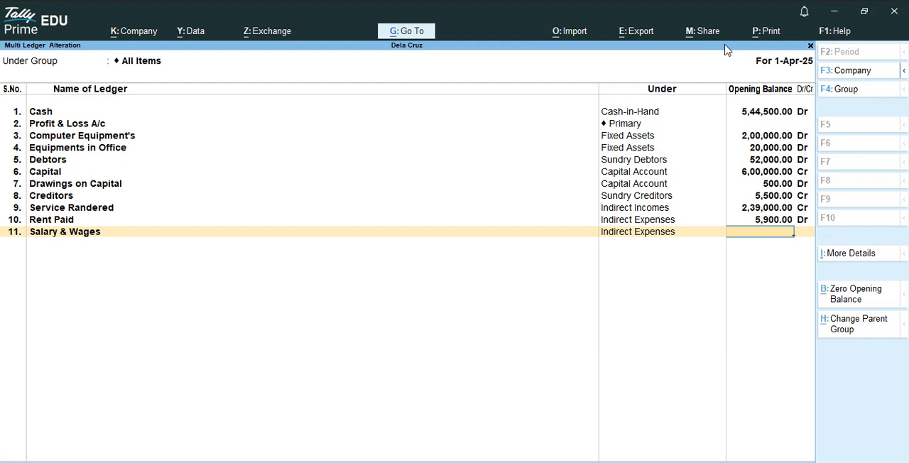
pyautogui.write('5,6')
pyautogui.write('00')
pyautogui.press('Return')
# Add the ledger Utilities Exp under Indirect Expenses with an opening balance of 5,600 Dr.
pyautogui.press('Return')
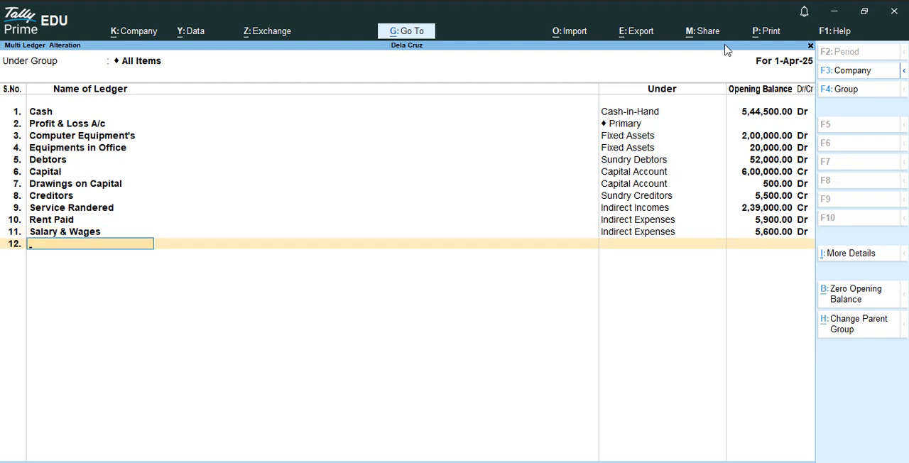
pyautogui.write('Uti')
pyautogui.write('lities')
pyautogui.write(' Exe')
pyautogui.press('BackSpace')
pyautogui.write('p')
pyautogui.press('Return')
pyautogui.write('I')
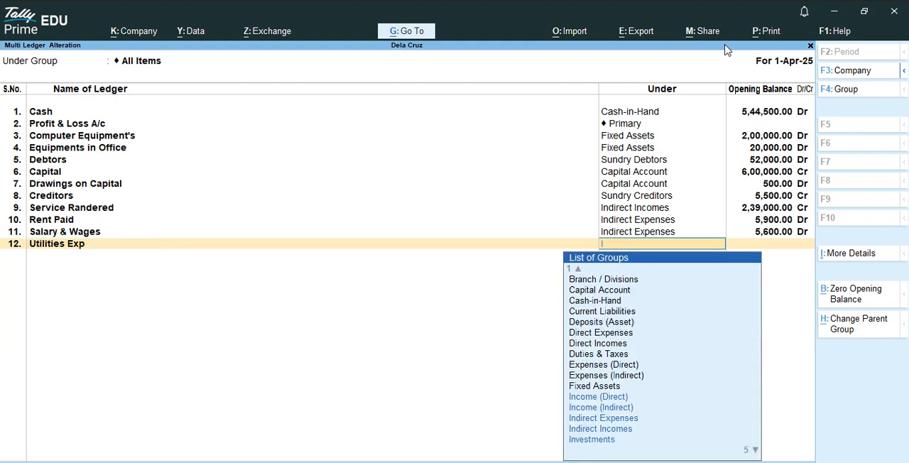
pyautogui.press('Down')
pyautogui.press('Down')
pyautogui.press('Down')
pyautogui.press('Return')
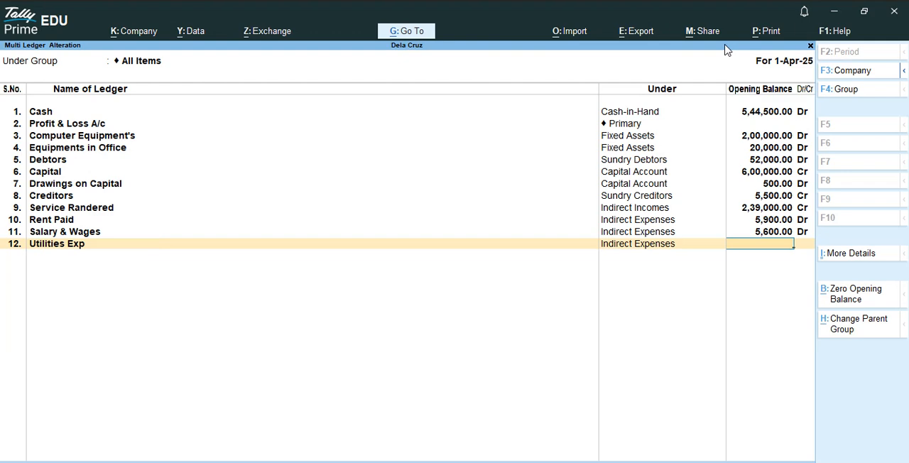
pyautogui.write('5600')
pyautogui.press('Return')
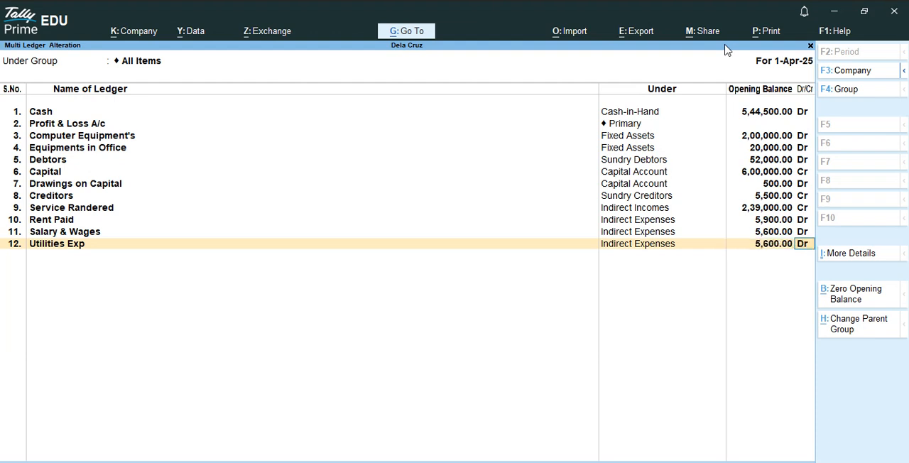
# Go back to the Rent Paid ledger and correct its opening balance to 16,000 Dr.
pyautogui.press('BackSpace')
pyautogui.press('BackSpace')
pyautogui.press('BackSpace')
pyautogui.press('BackSpace')
pyautogui.press('BackSpace')
pyautogui.press('BackSpace')
pyautogui.press('BackSpace')
pyautogui.press('BackSpace')
pyautogui.press('BackSpace')
pyautogui.press('BackSpace')
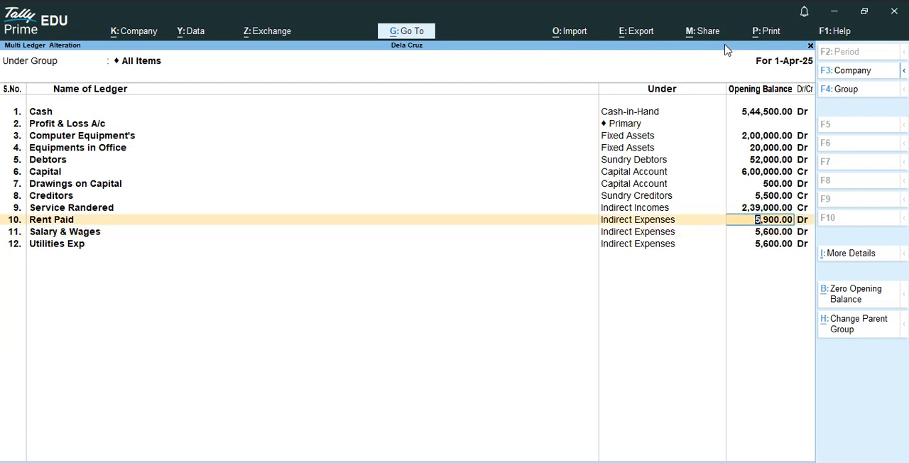
pyautogui.write('16000')
pyautogui.press('Return')
pyautogui.press('Return')
pyautogui.press('Return')
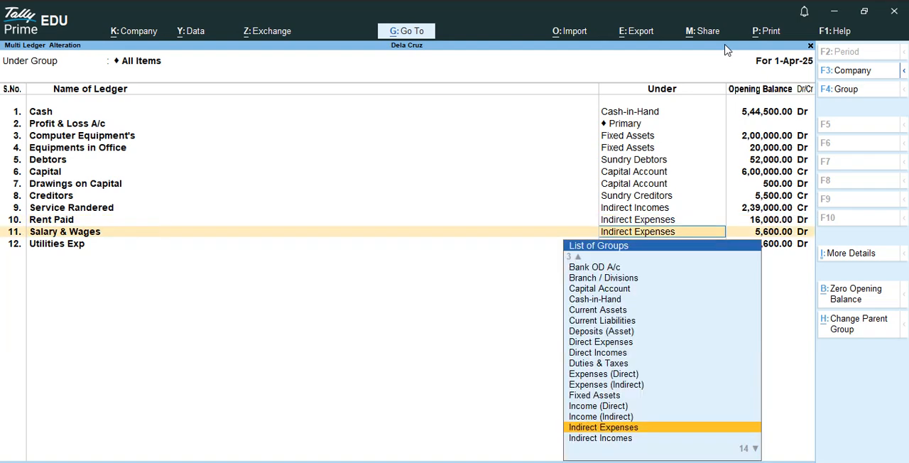
# Correct the Salary & Wages ledger's opening balance to 5,900 Dr.
pyautogui.press('Return')
pyautogui.press('Return')
pyautogui.press('Return')
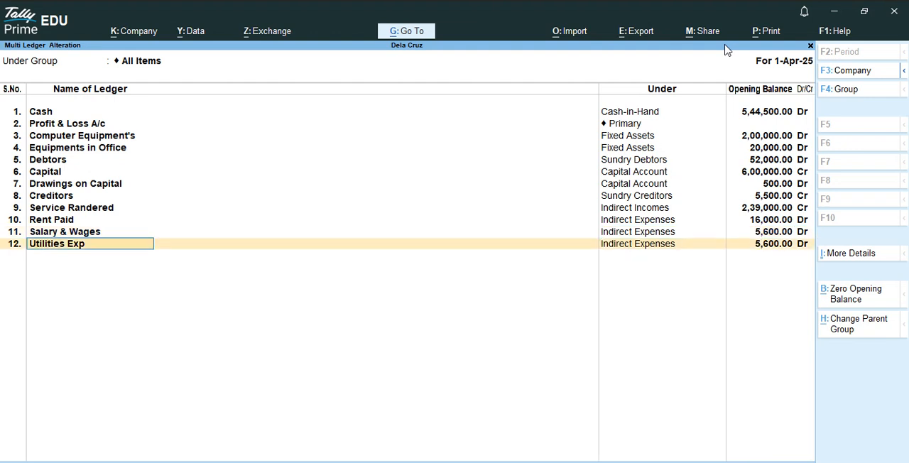
pyautogui.press('Return')
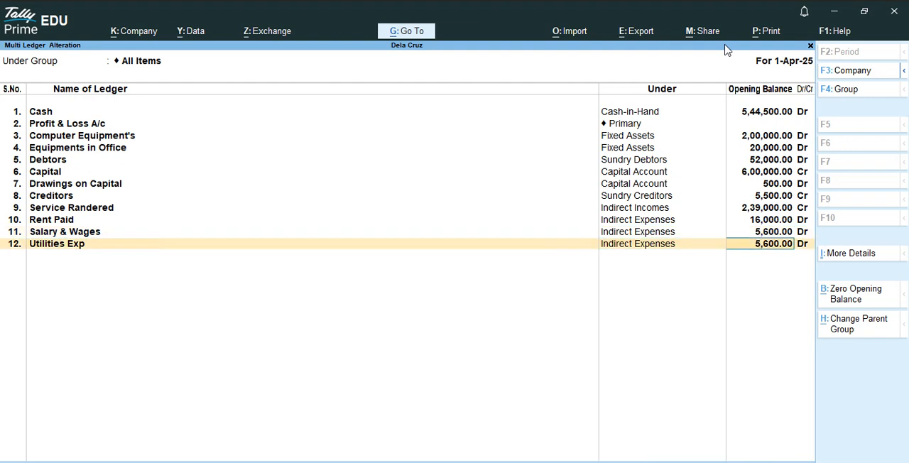
pyautogui.press('BackSpace')
pyautogui.press('BackSpace')
pyautogui.press('BackSpace')
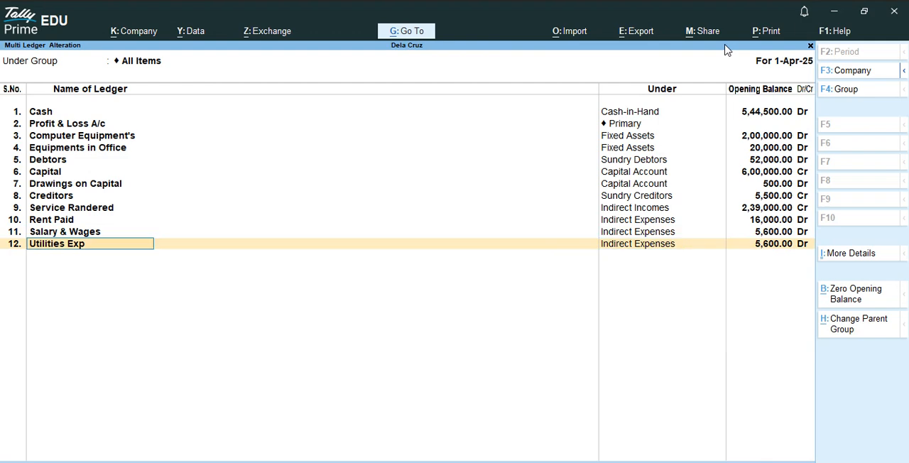
pyautogui.press('BackSpace')
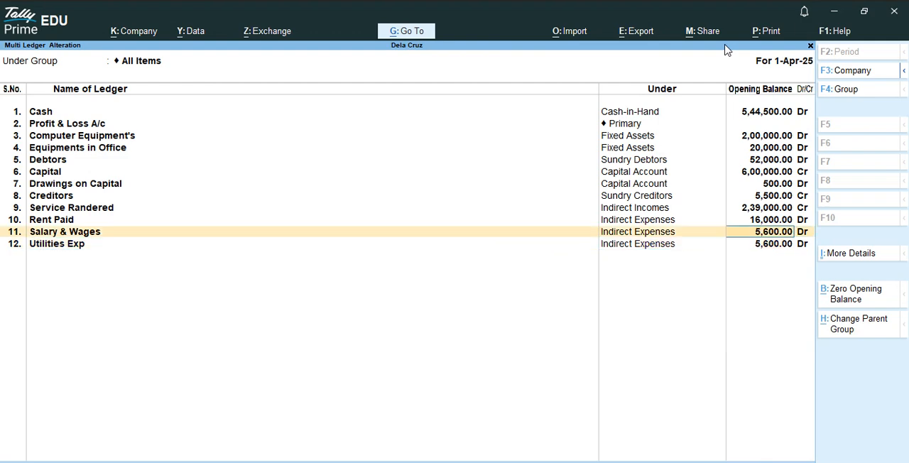
pyautogui.write('5900')
pyautogui.press('Return')
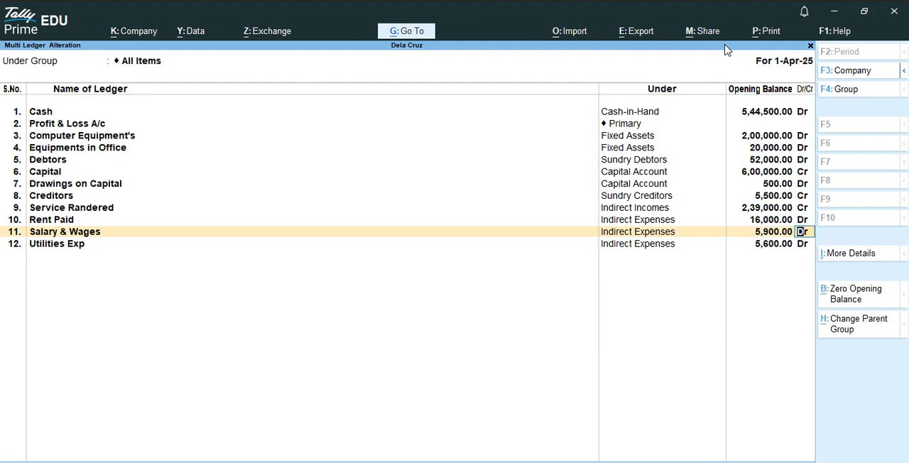
# Accept the Utilities Exp row as entered and save the multi-ledger alteration.
pyautogui.press('Return')
pyautogui.press('Return')
pyautogui.press('Return')
pyautogui.press('Return')
pyautogui.press('Return')
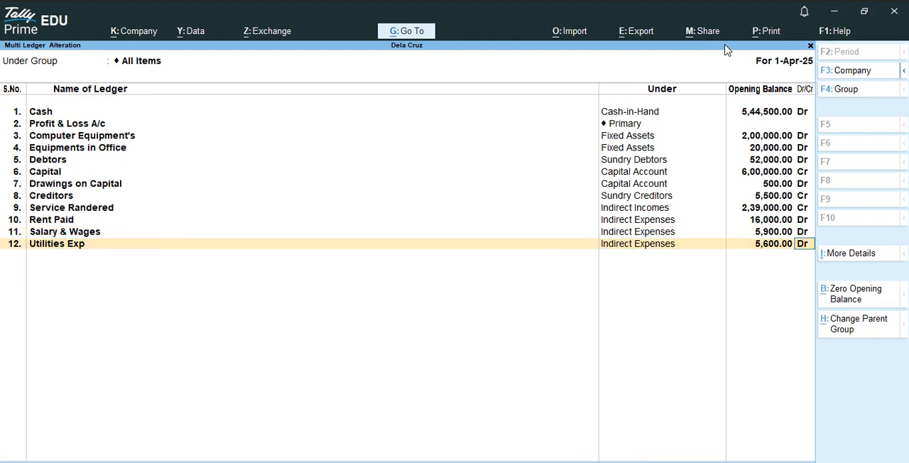
pyautogui.press('Return')
pyautogui.press('Return')
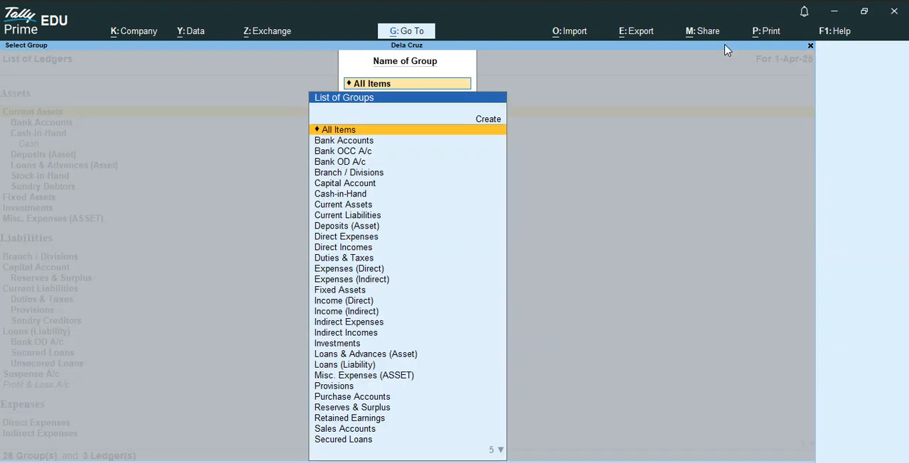
# Leave the ledger masters and display the Trial Balance report for Dela Cruz in detailed format.
pyautogui.press('Escape')
pyautogui.press('Escape')
pyautogui.press('Escape')
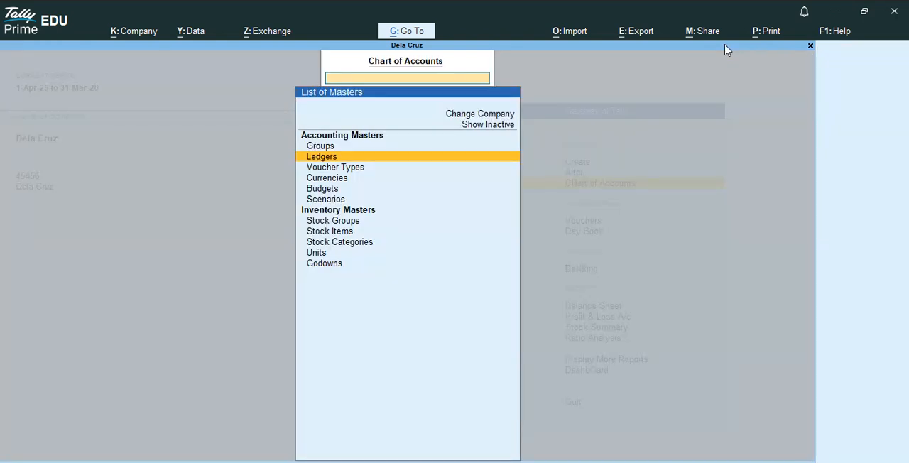
pyautogui.press('Down')
pyautogui.press('Down')
pyautogui.press('Down')
pyautogui.press('Down')
pyautogui.press('Down')
pyautogui.press('Down')
pyautogui.press('Down')
pyautogui.press('Down')
pyautogui.press('Down')
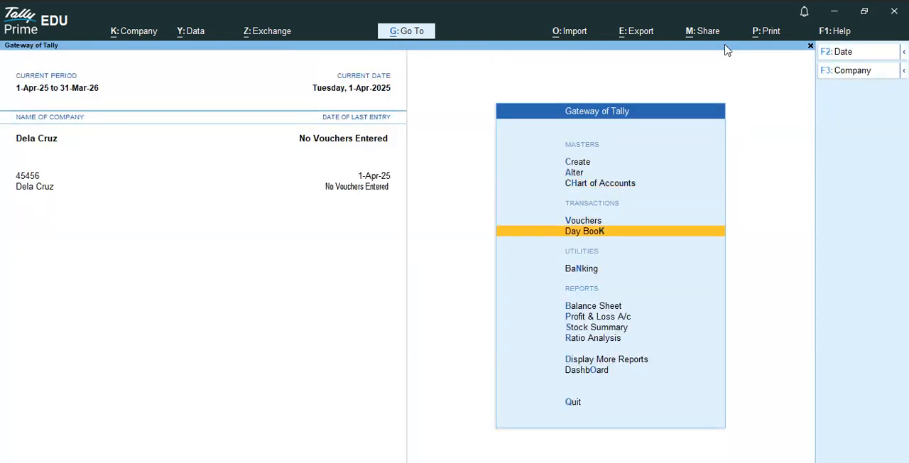
pyautogui.press('Up')
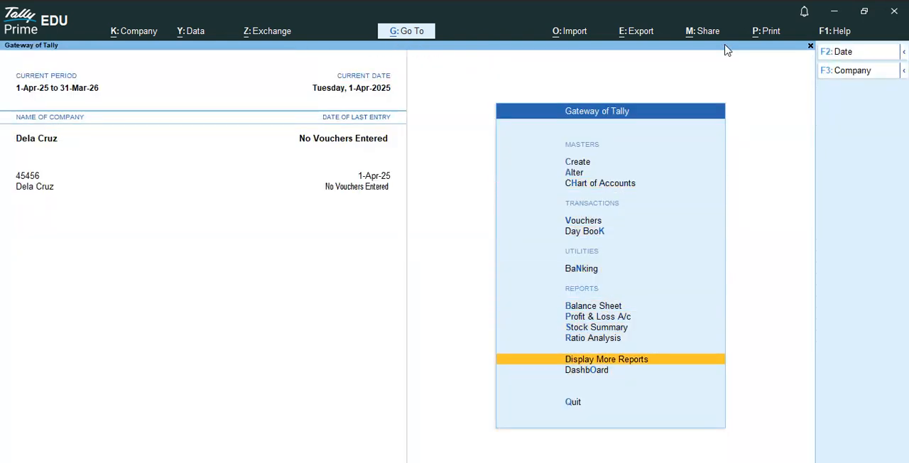
pyautogui.press('Return')
pyautogui.press('Return')
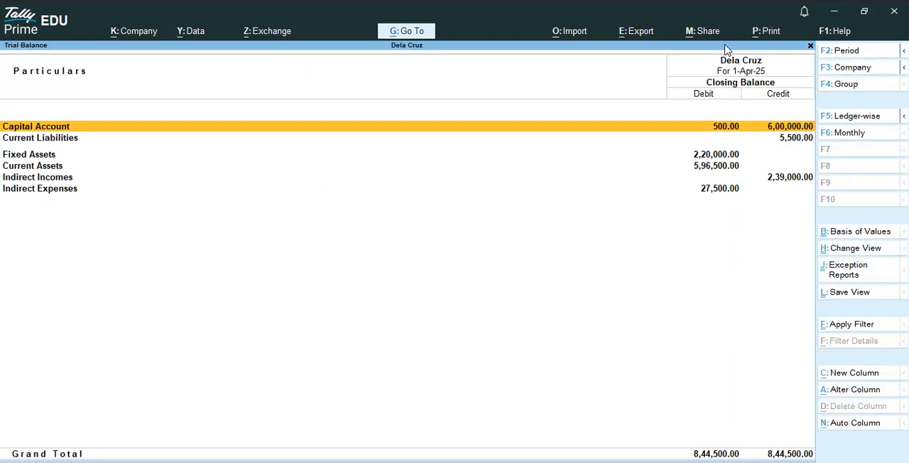
pyautogui.press('alt')
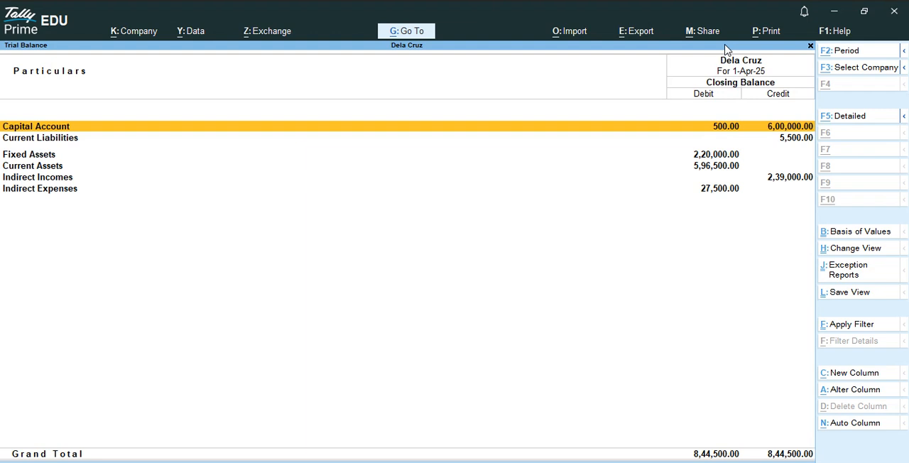
pyautogui.hotkey('alt', 'F5')
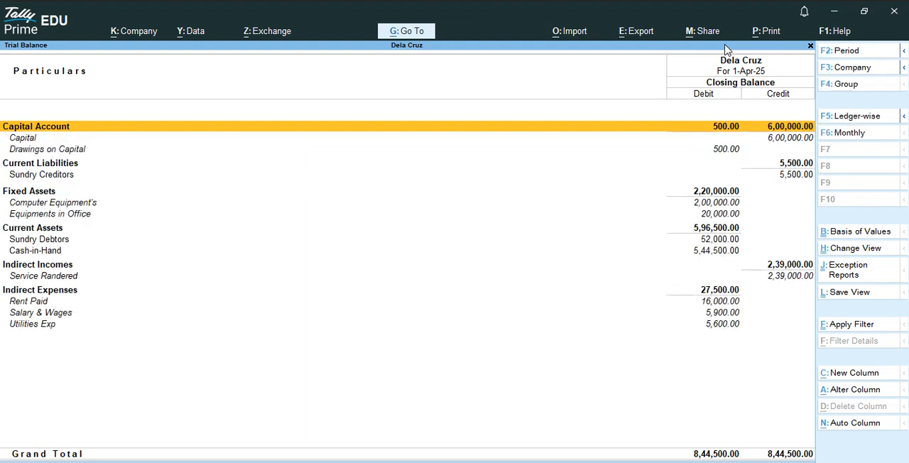